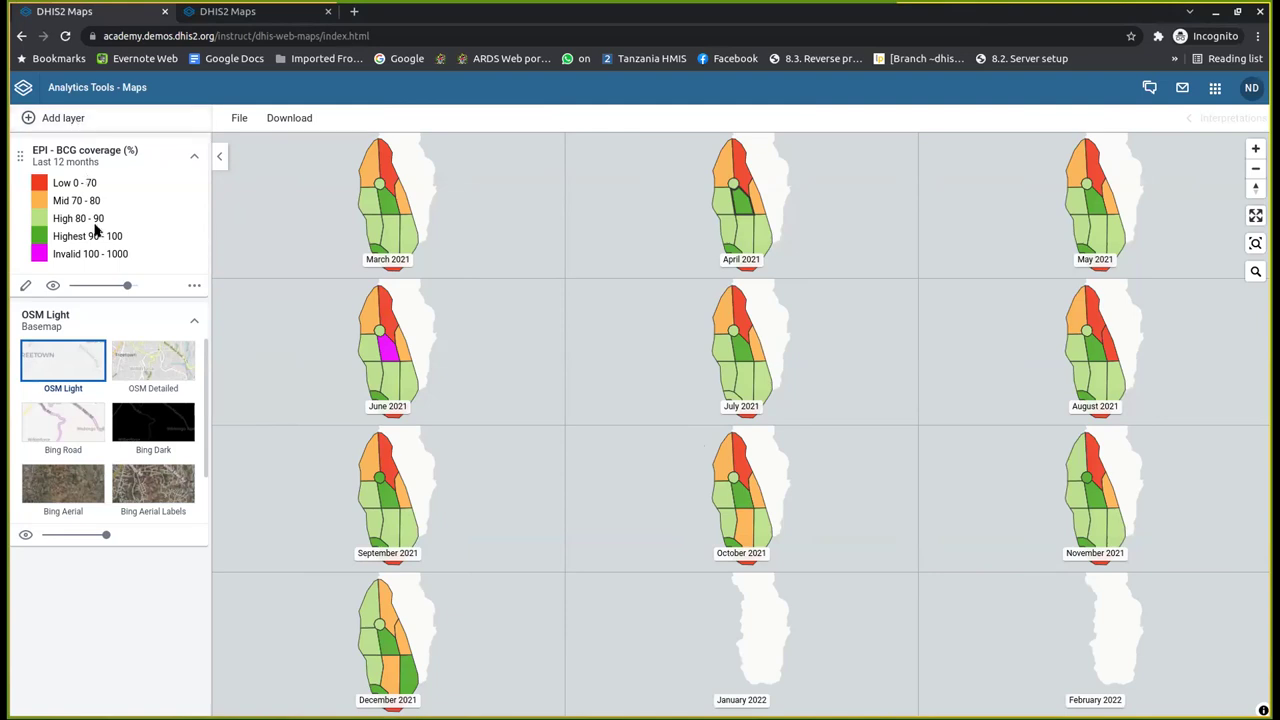
- Inspect the BCG coverage layer's style settings and close them without changes
{"action": "left_click", "coordinate": [26, 286]}
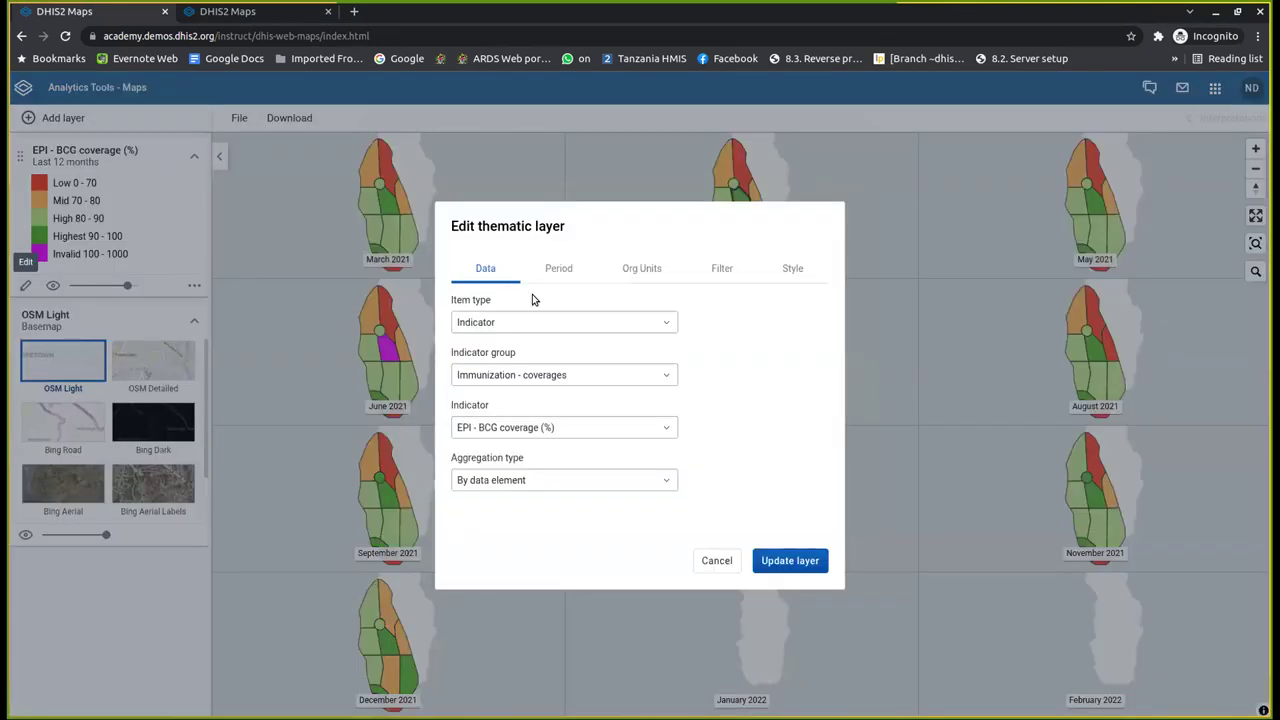
{"action": "left_click", "coordinate": [788, 269]}
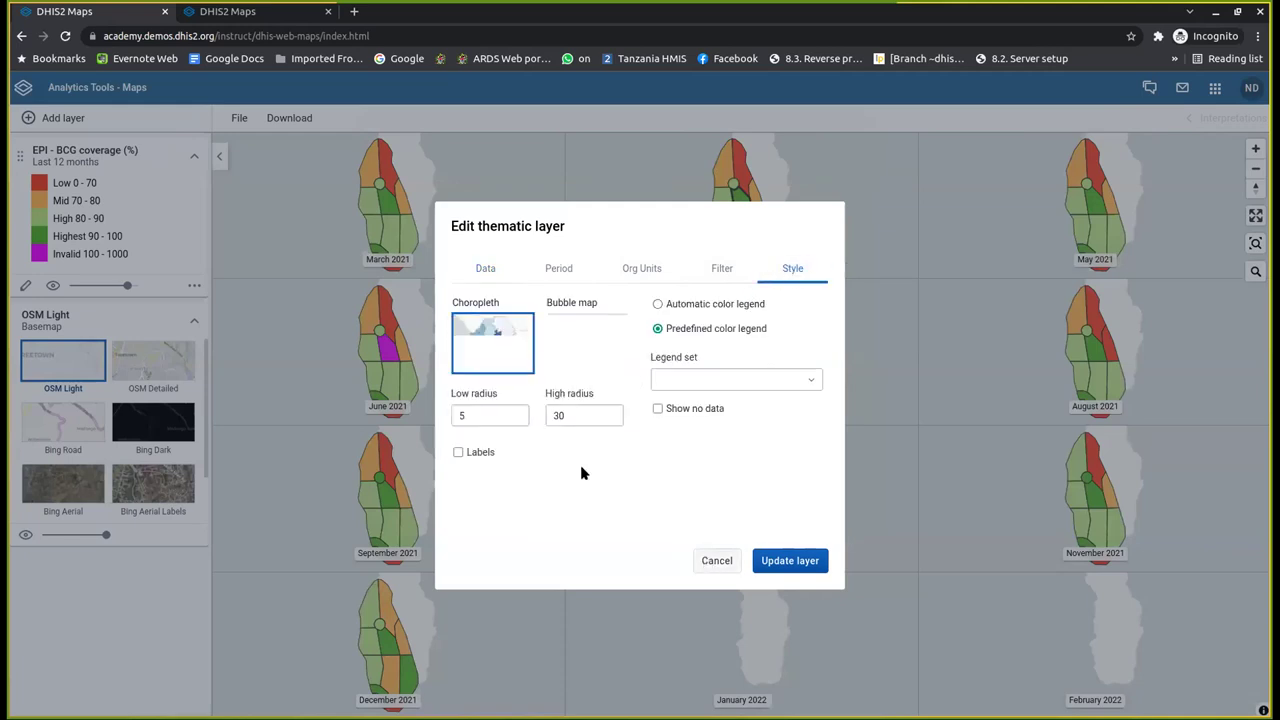
{"action": "left_click", "coordinate": [233, 200]}
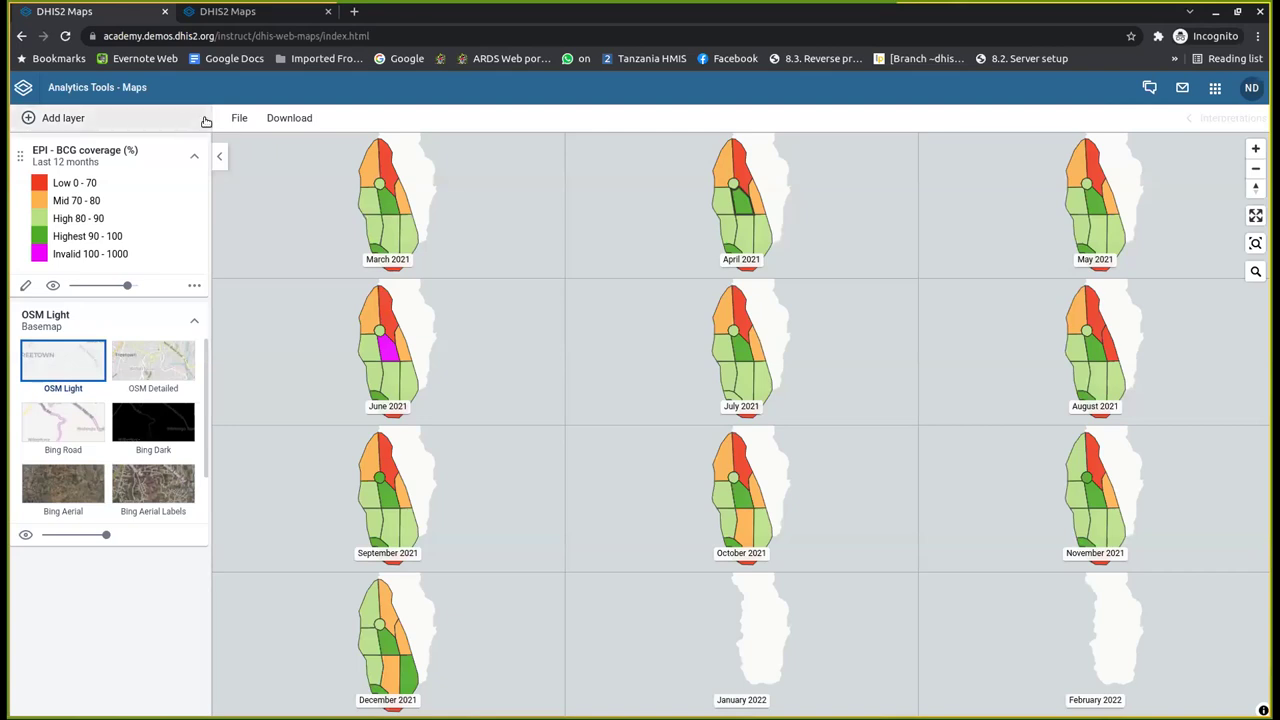
- Open the saved map 'Tuzo_HIV Test performed for Last 6 Month'
{"action": "left_click", "coordinate": [238, 120]}
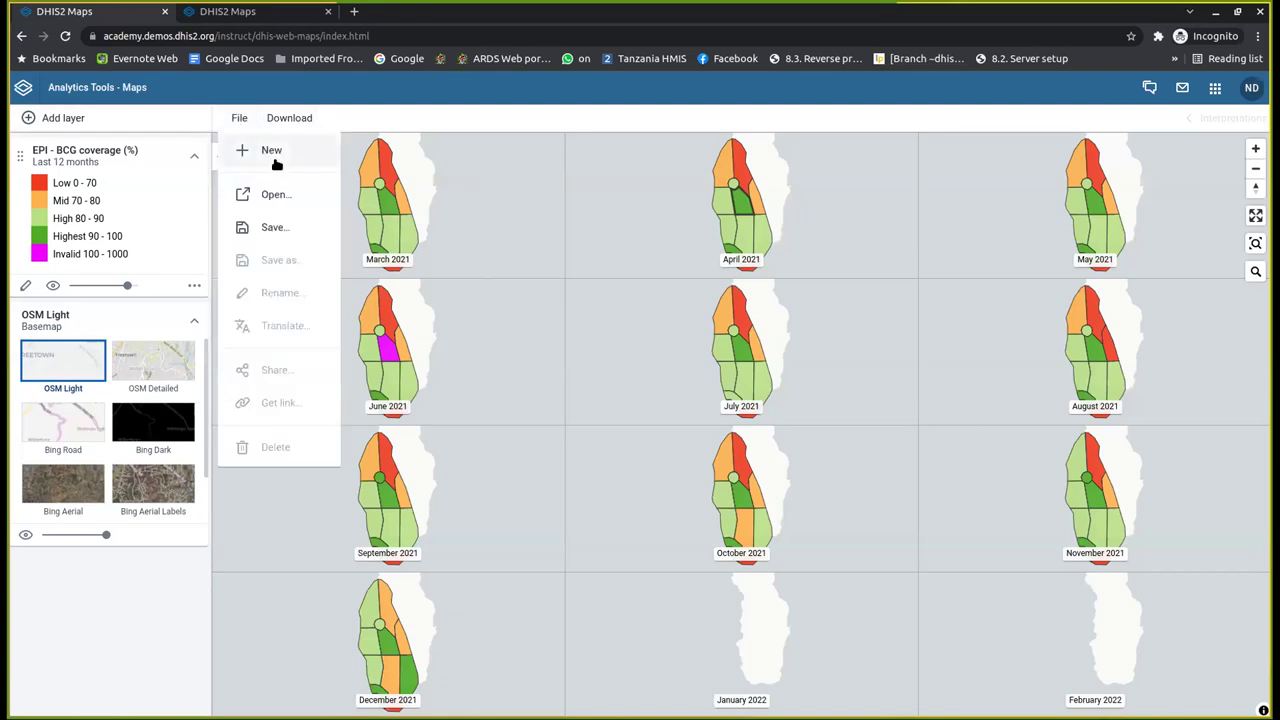
{"action": "left_click", "coordinate": [274, 194]}
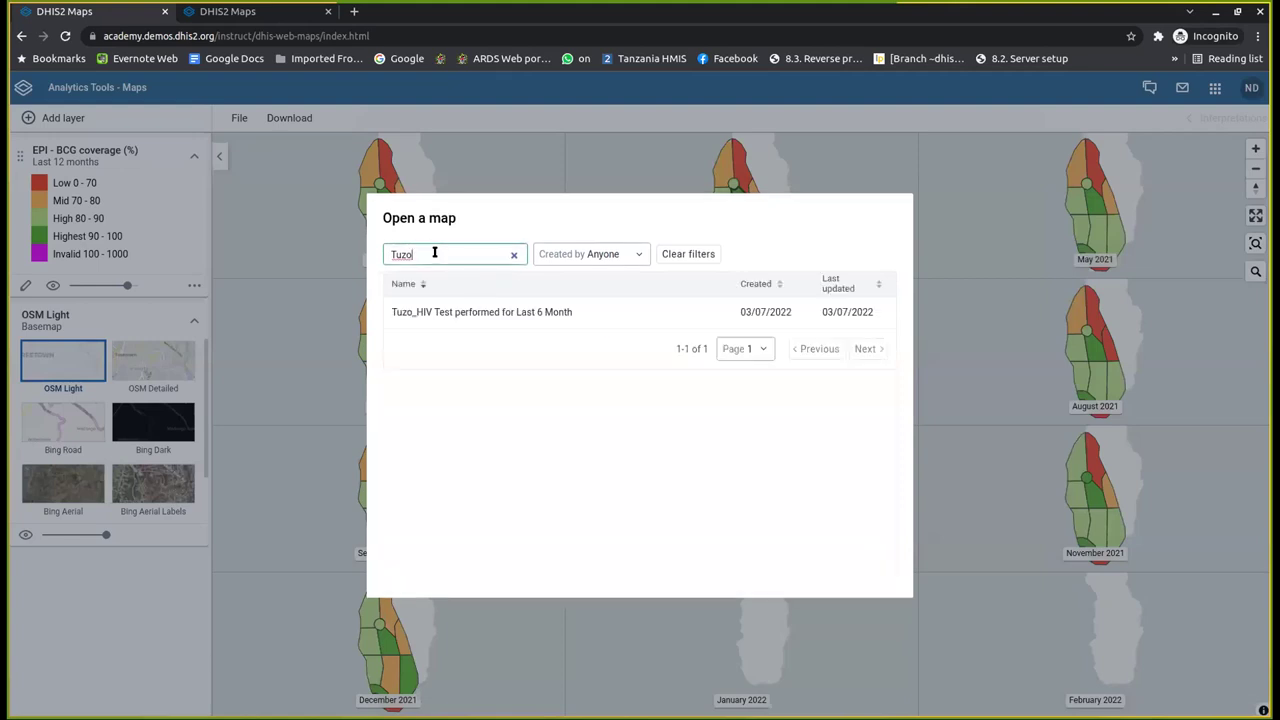
{"action": "left_click", "coordinate": [475, 313]}
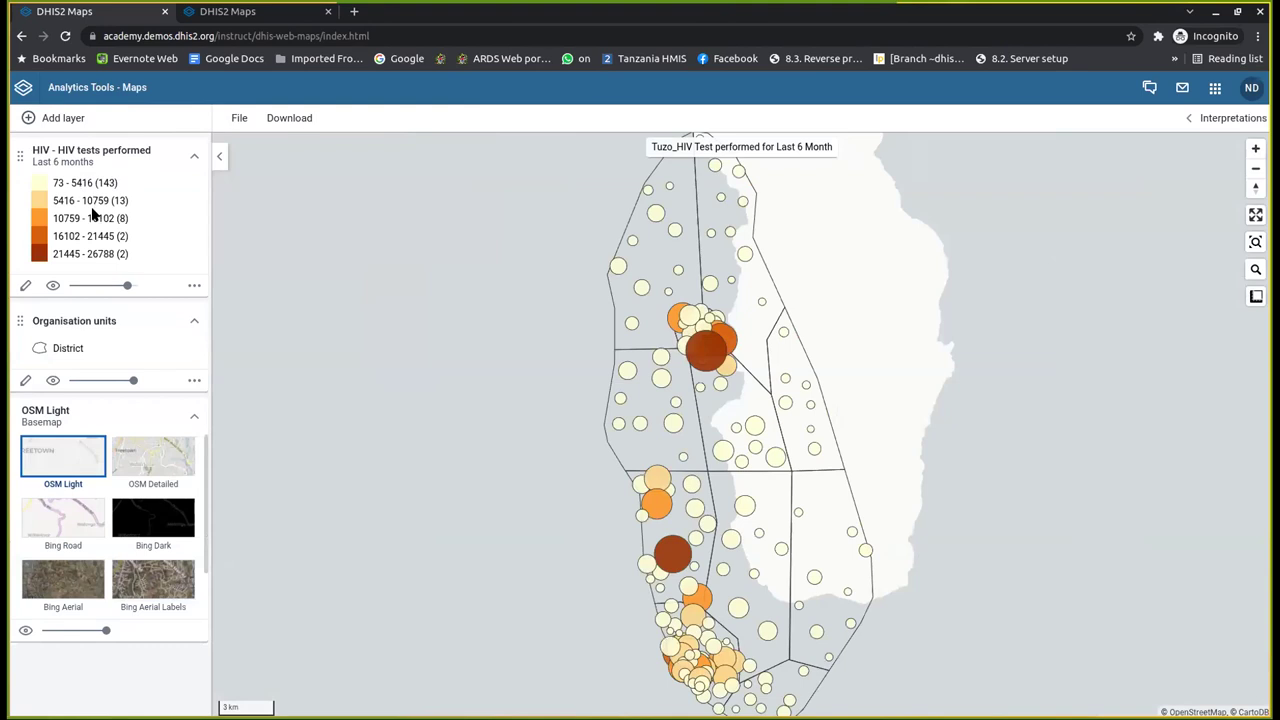
{"action": "left_click", "coordinate": [26, 285]}
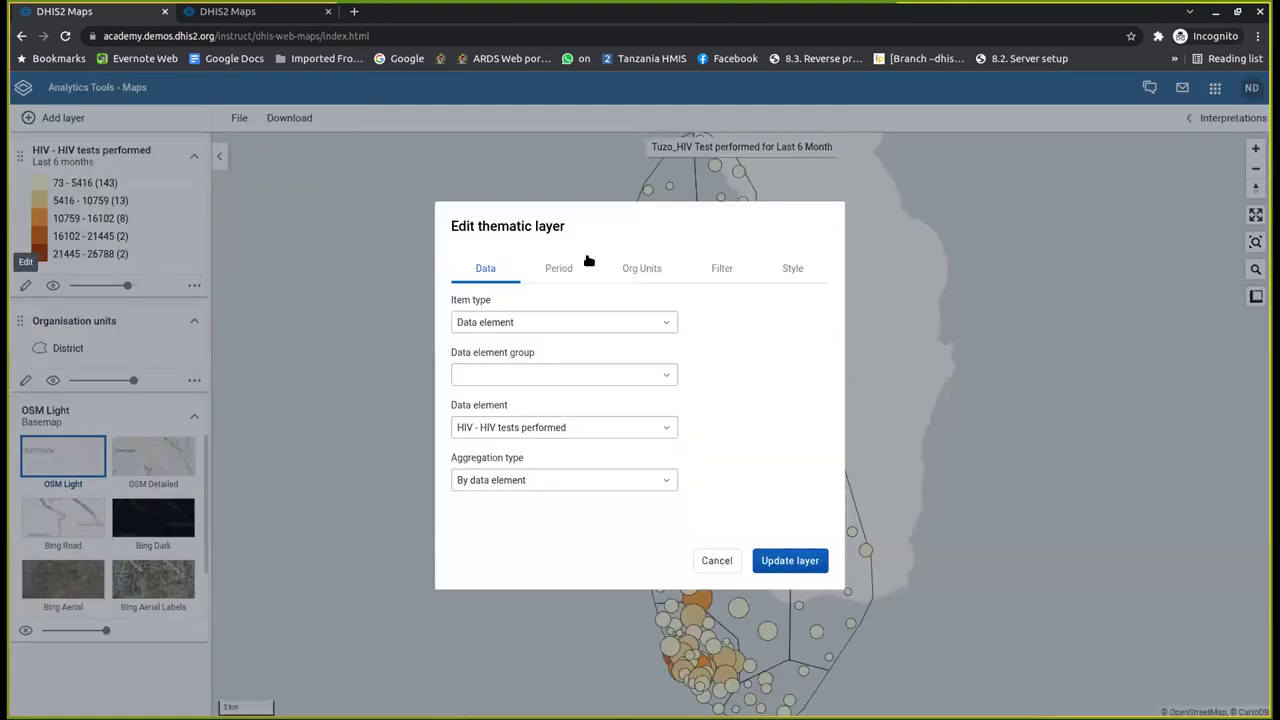
{"action": "left_click", "coordinate": [779, 278]}
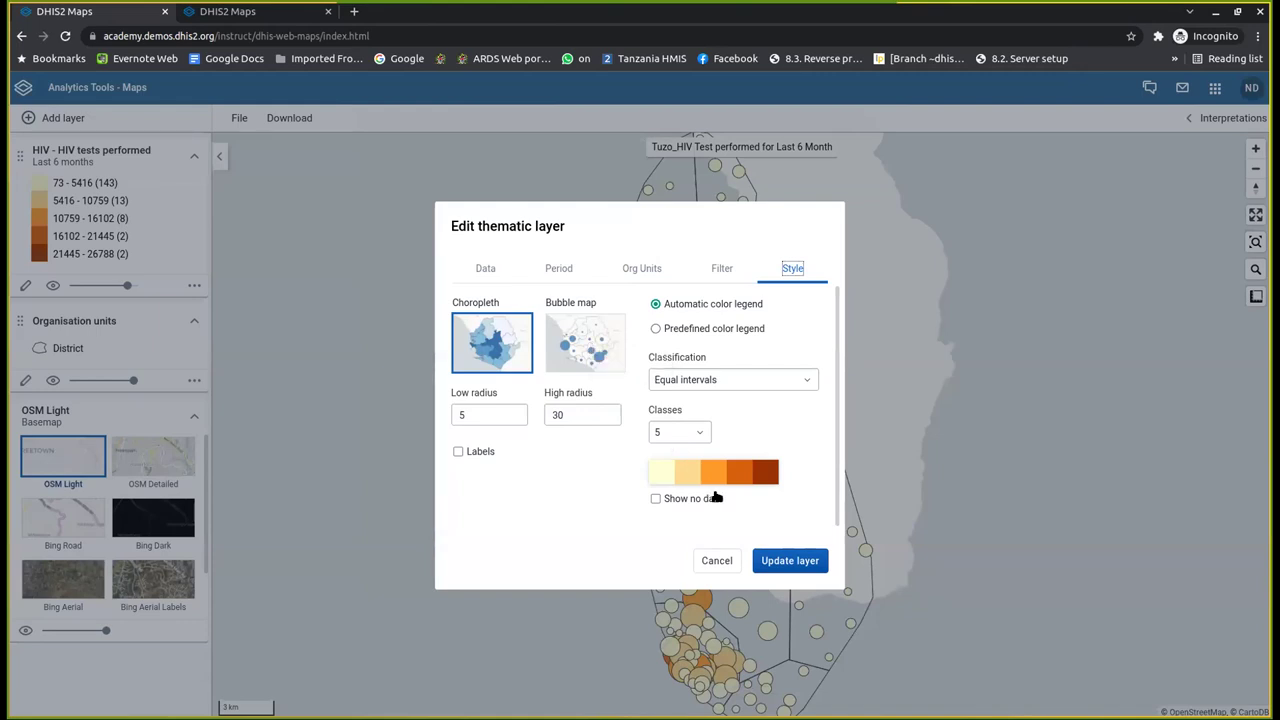
- Close the layer settings, filter saved maps by 'Mal' and open 'MAL - Malaria cases positive - last year'
{"action": "left_click", "coordinate": [716, 561]}
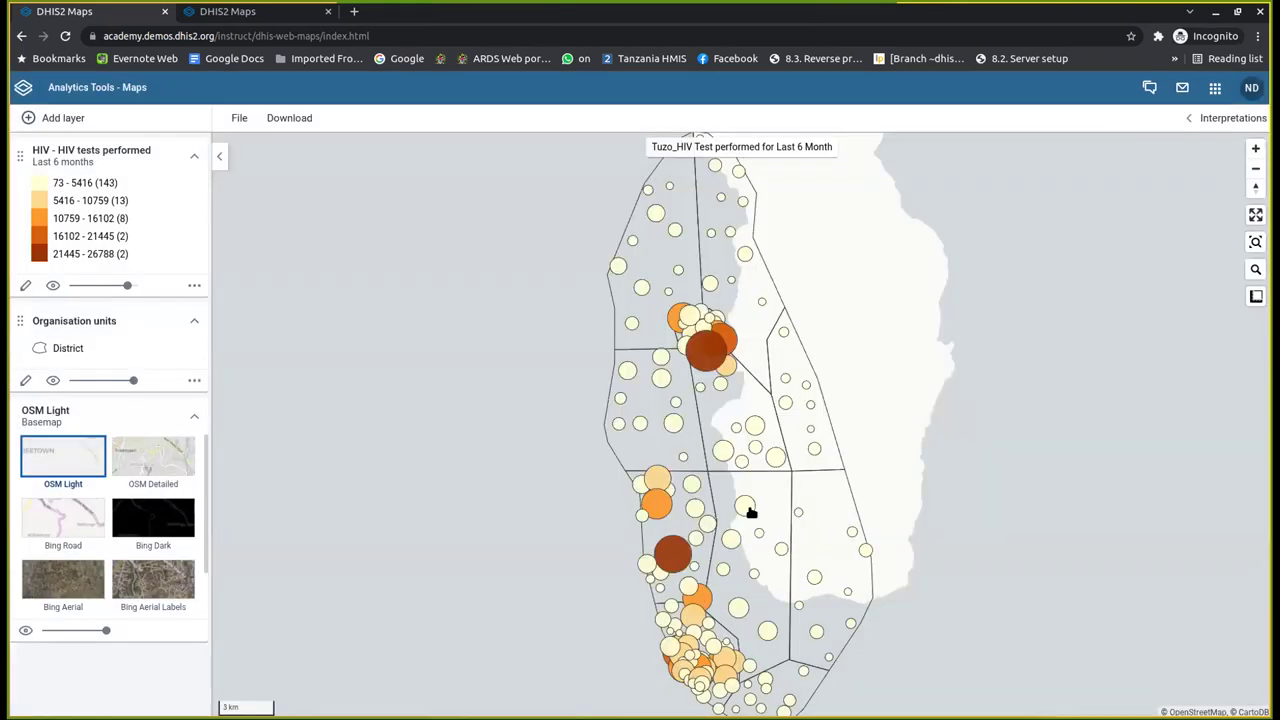
{"action": "left_click", "coordinate": [240, 118]}
{"action": "left_click", "coordinate": [277, 193]}
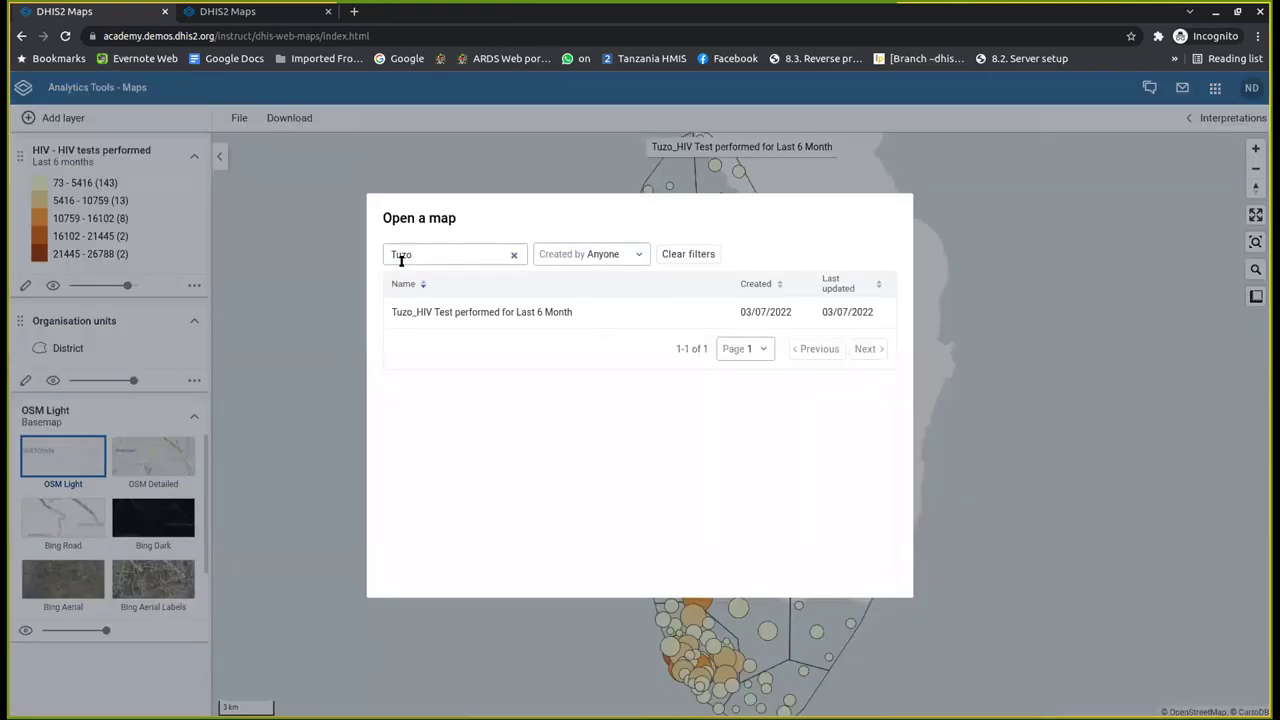
{"action": "double_click", "coordinate": [401, 256]}
{"action": "type", "text": "Tuz"}
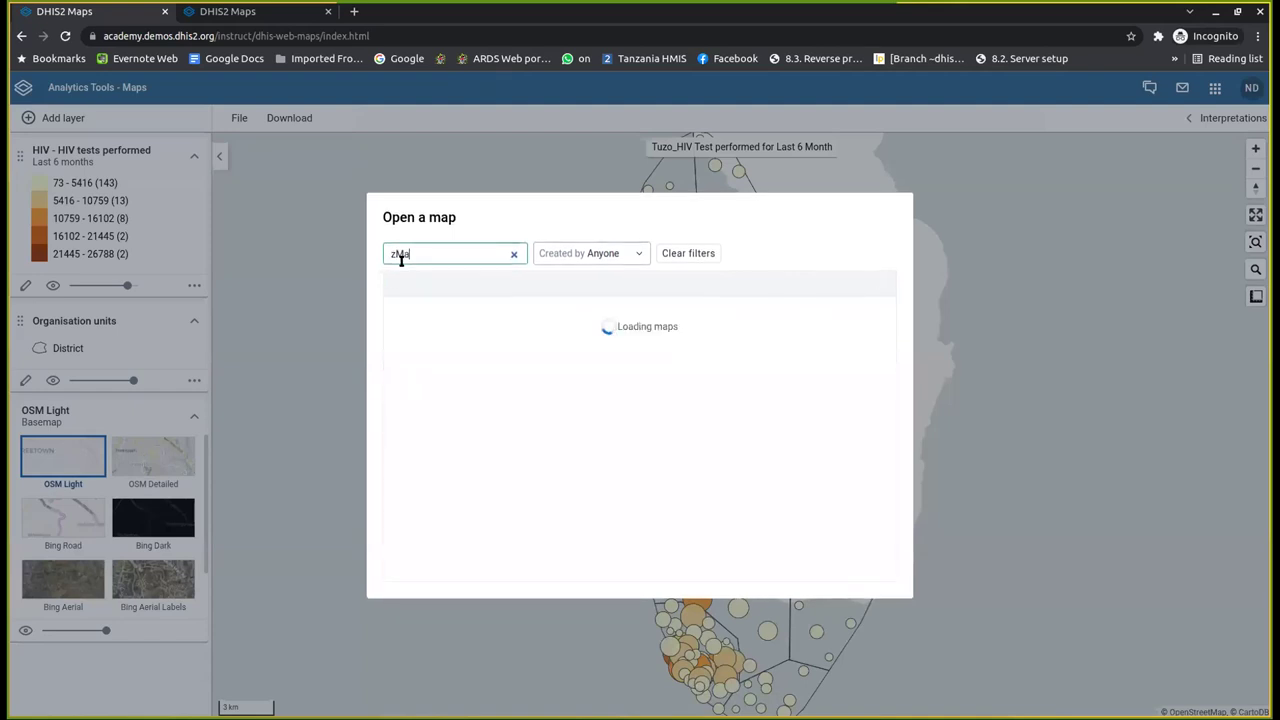
{"action": "key", "text": "BackSpace"}
{"action": "key", "text": "BackSpace"}
{"action": "key", "text": "BackSpace"}
{"action": "type", "text": "Mal"}
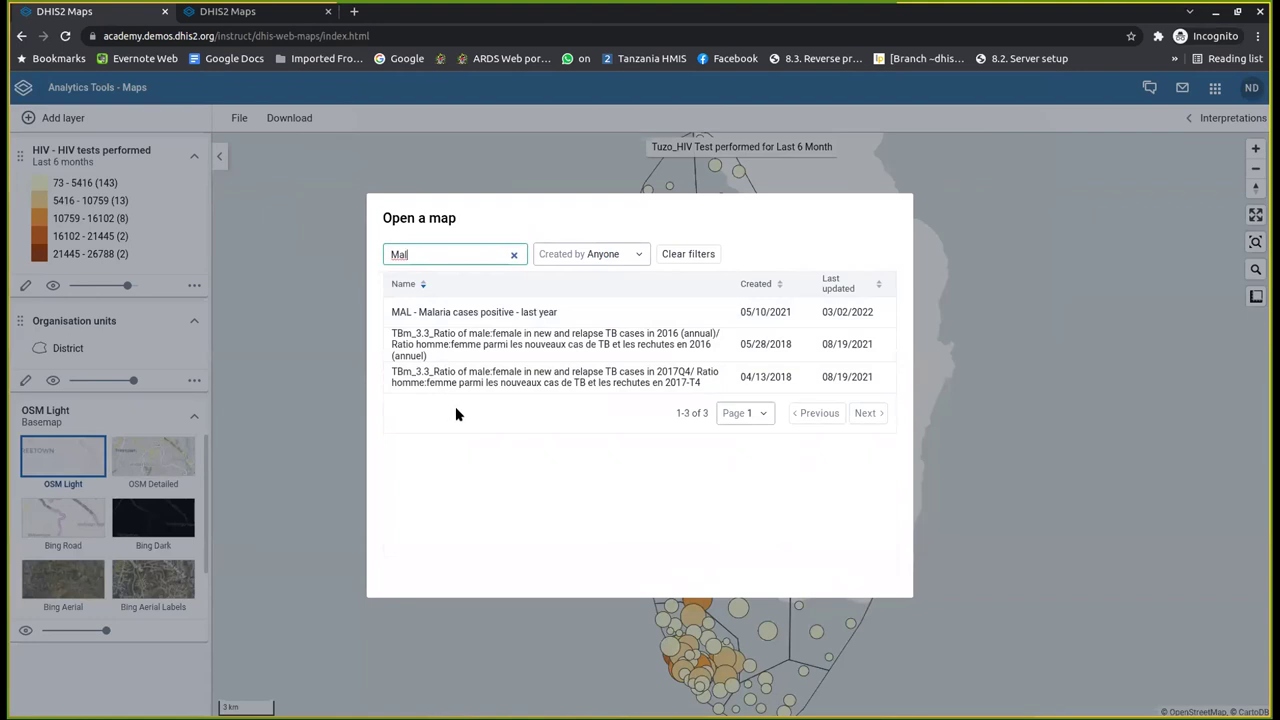
{"action": "left_click", "coordinate": [499, 316]}
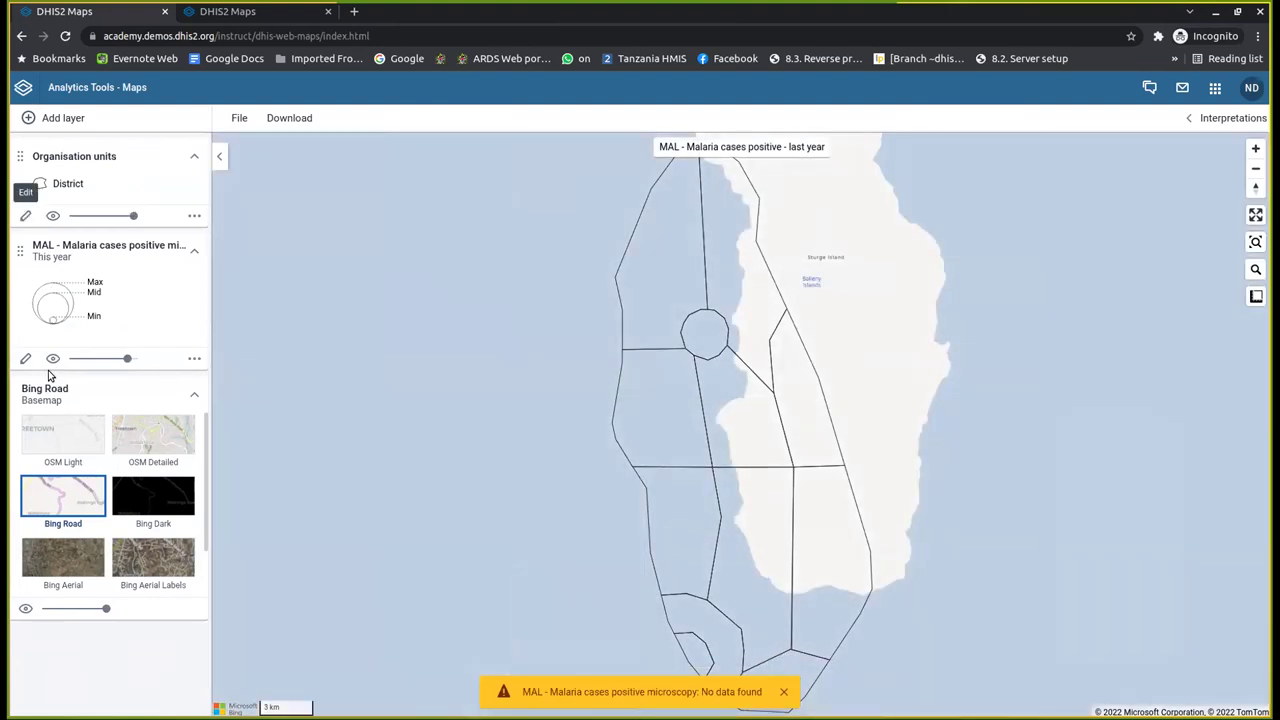
- Change the malaria layer's period to Last year and update the layer
{"action": "left_click", "coordinate": [26, 358]}
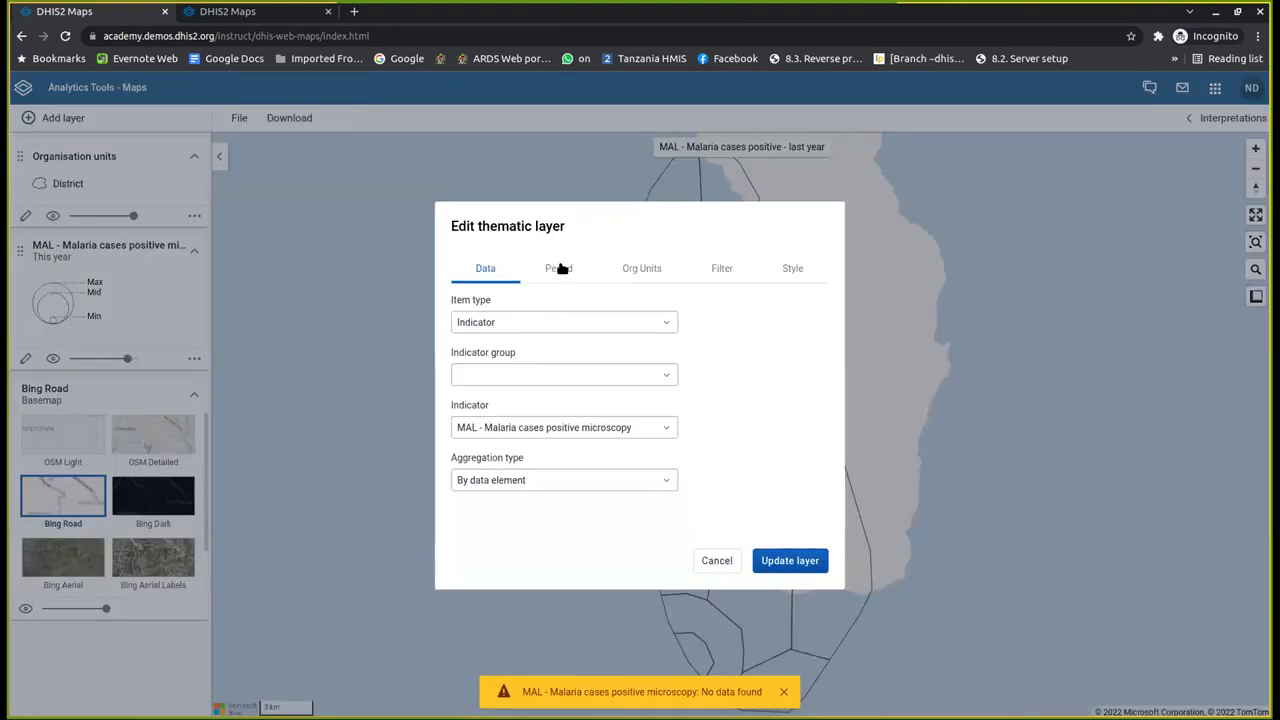
{"action": "left_click", "coordinate": [560, 268]}
{"action": "left_click", "coordinate": [534, 374]}
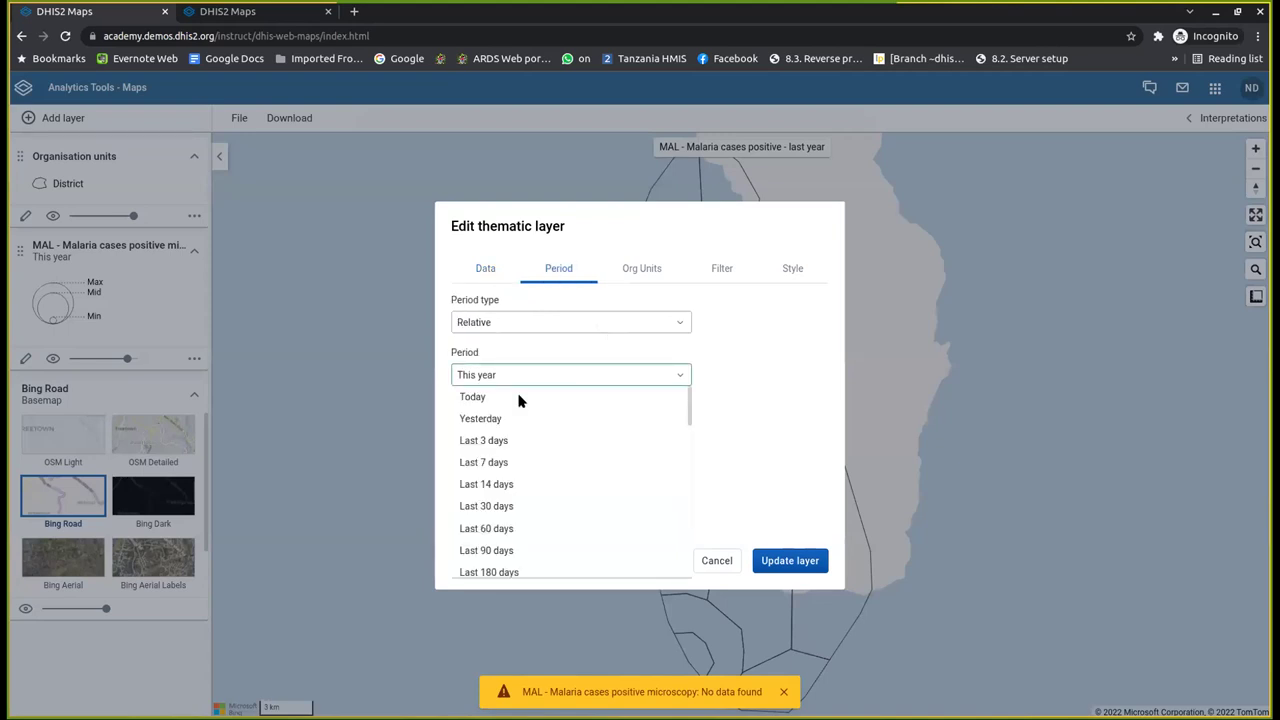
{"action": "scroll", "coordinate": [505, 445], "scroll_direction": "down", "scroll_amount": 7}
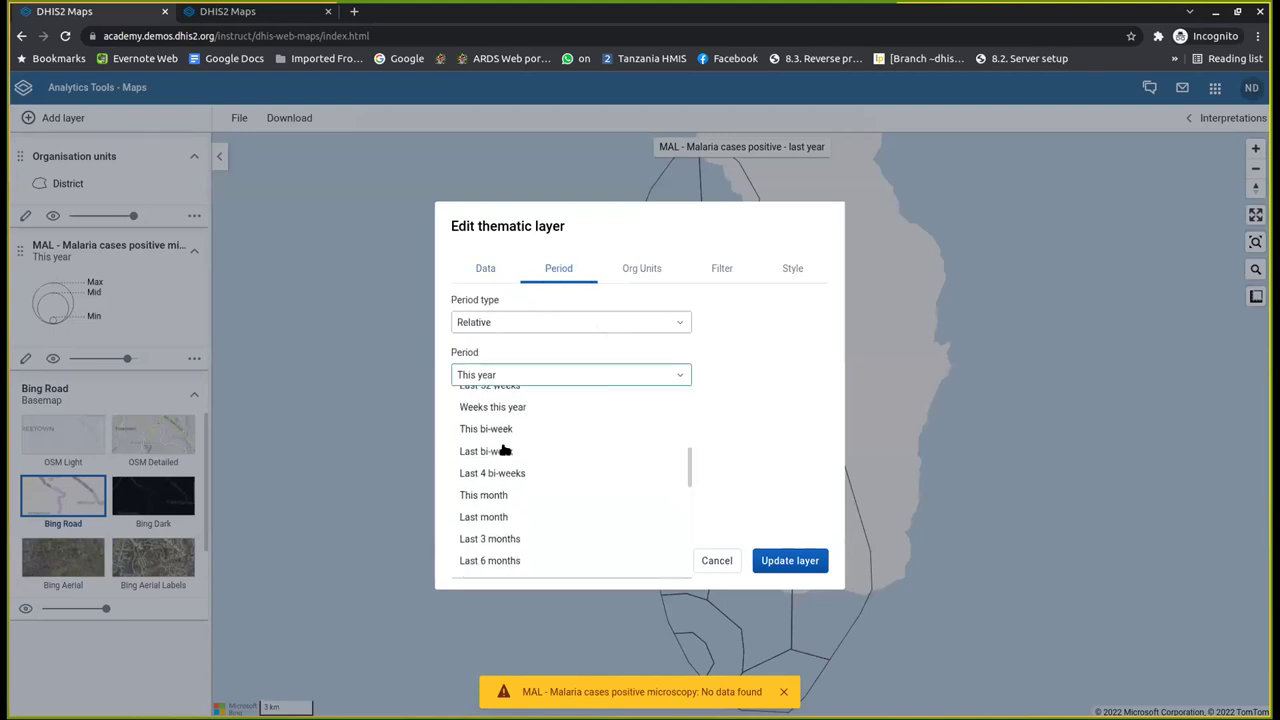
{"action": "scroll", "coordinate": [505, 451], "scroll_direction": "down", "scroll_amount": 5}
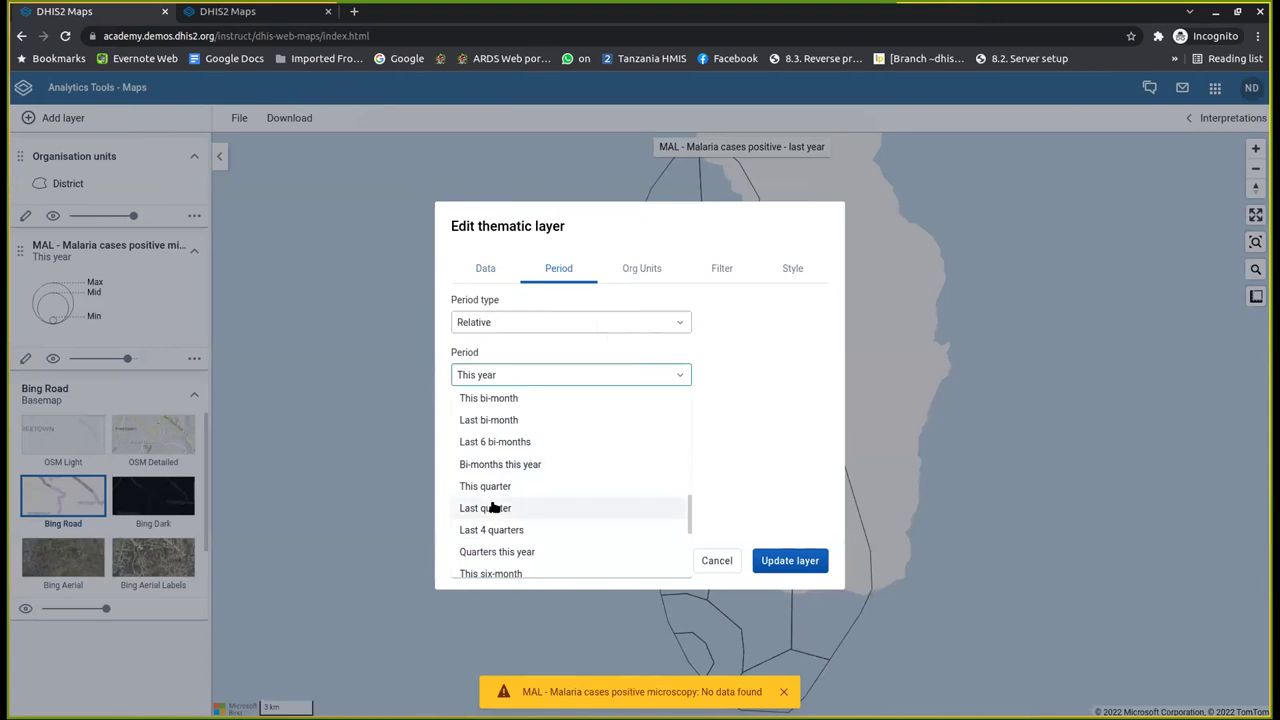
{"action": "scroll", "coordinate": [492, 507], "scroll_direction": "down", "scroll_amount": 4}
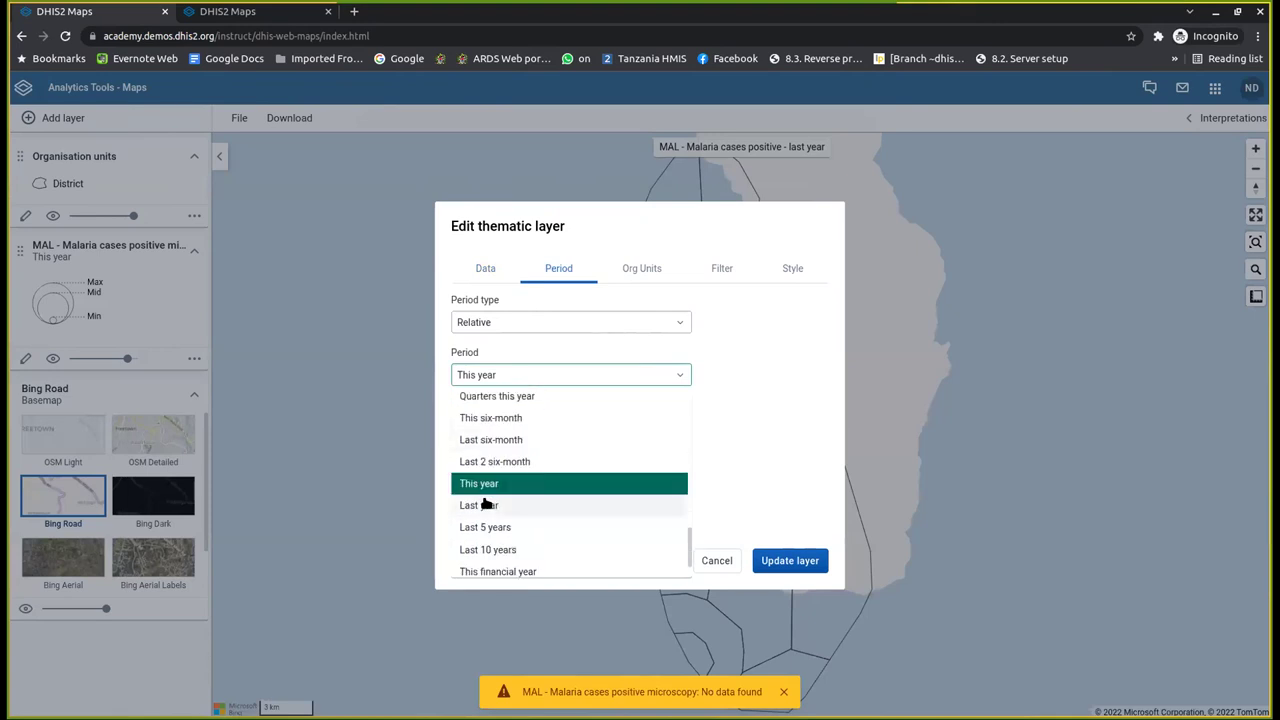
{"action": "left_click", "coordinate": [484, 505]}
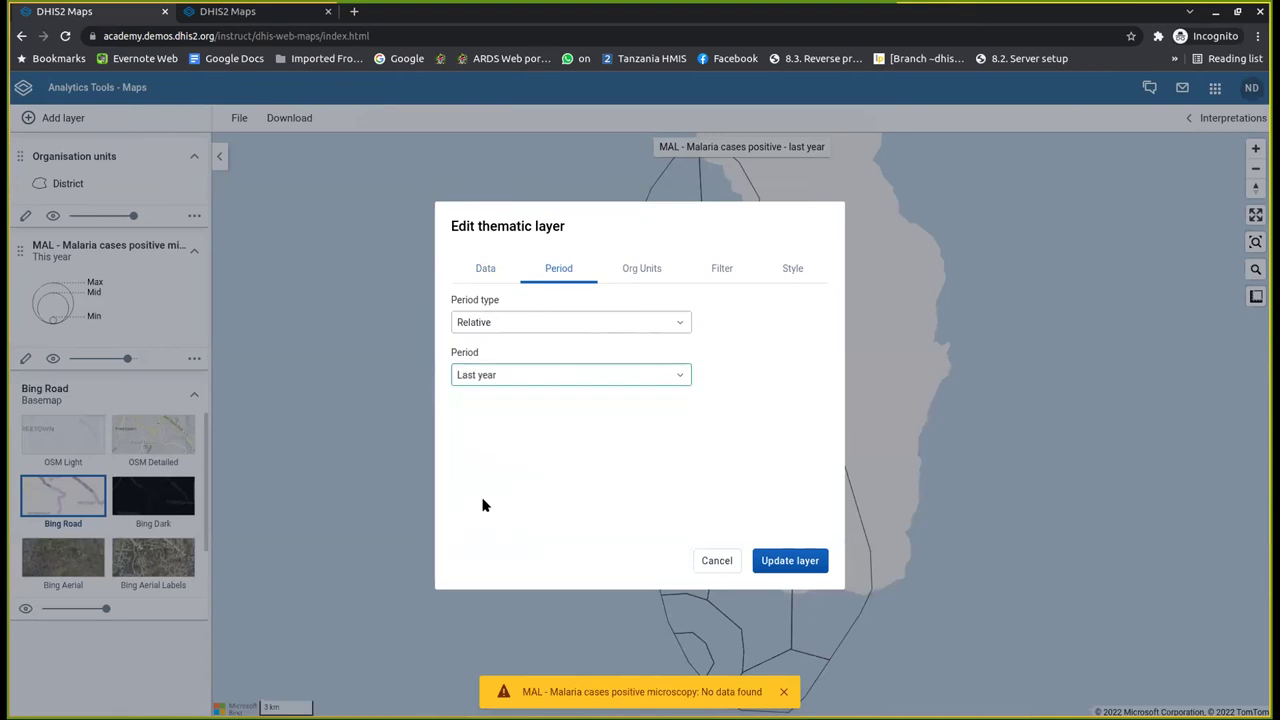
{"action": "left_click", "coordinate": [787, 561]}
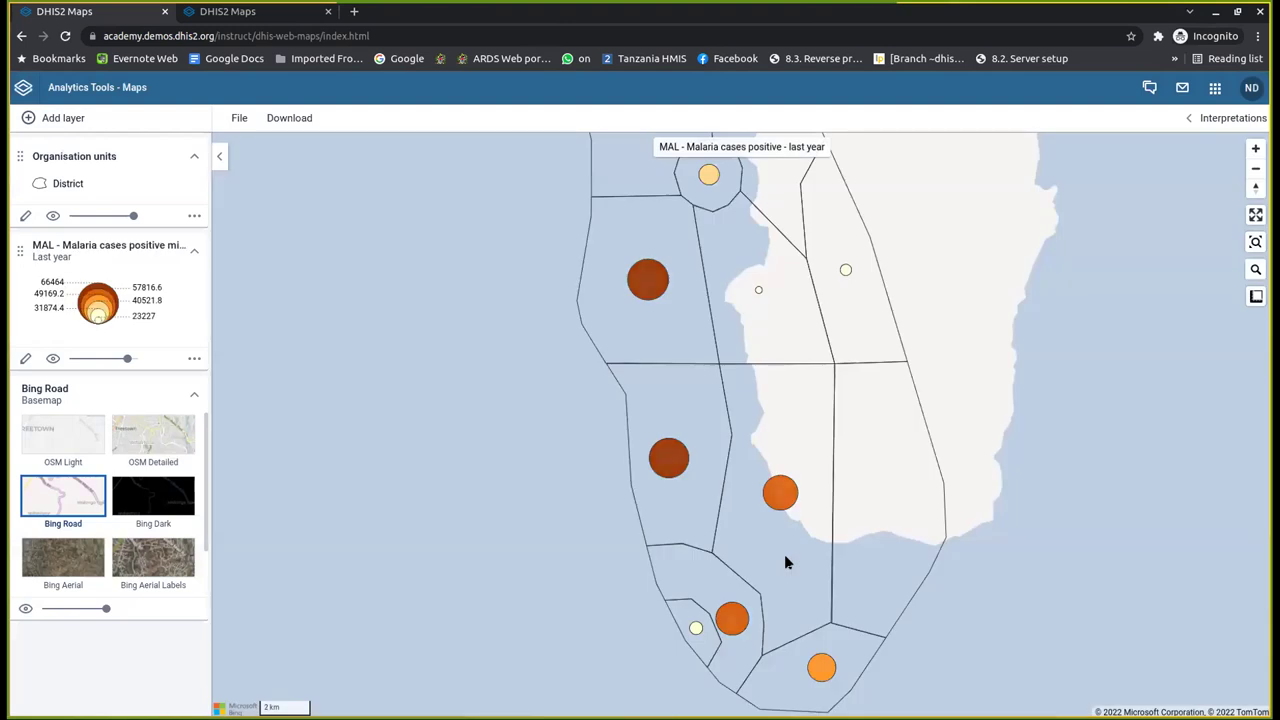
{"action": "scroll", "coordinate": [784, 554], "scroll_direction": "down", "scroll_amount": 1}
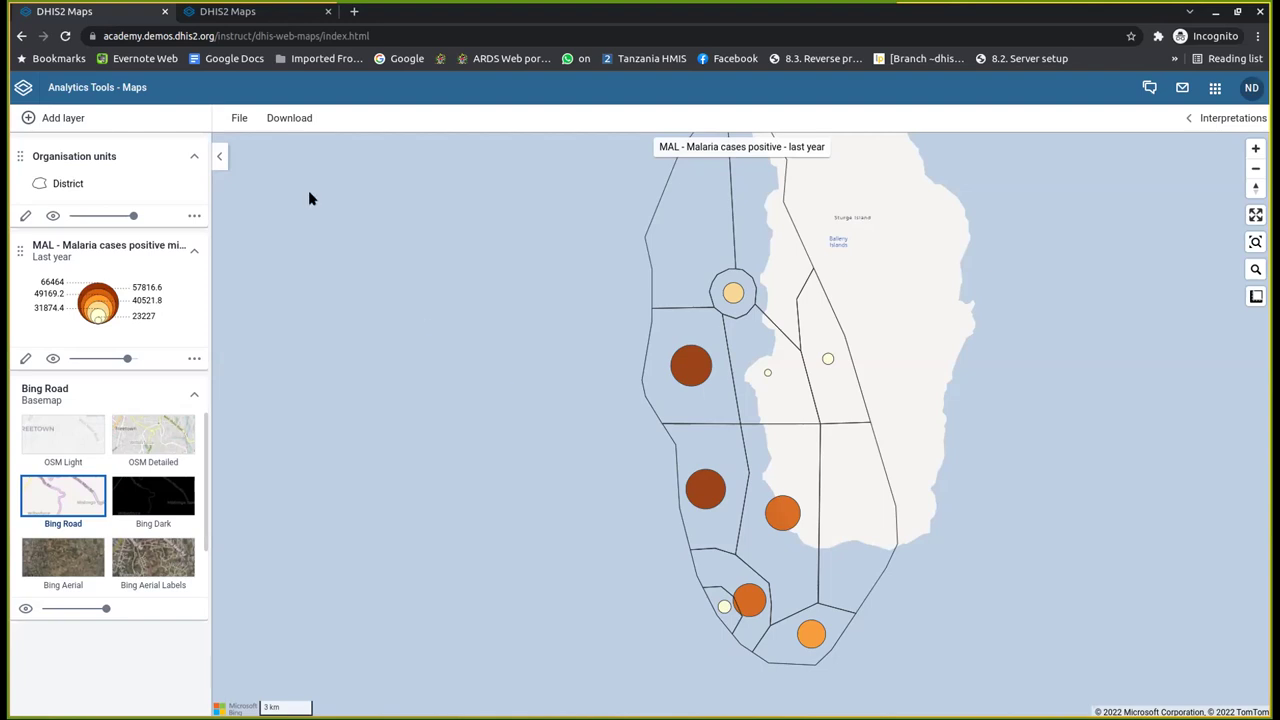
- Bring up the saved maps list and dismiss it without opening a map
{"action": "left_click", "coordinate": [239, 117]}
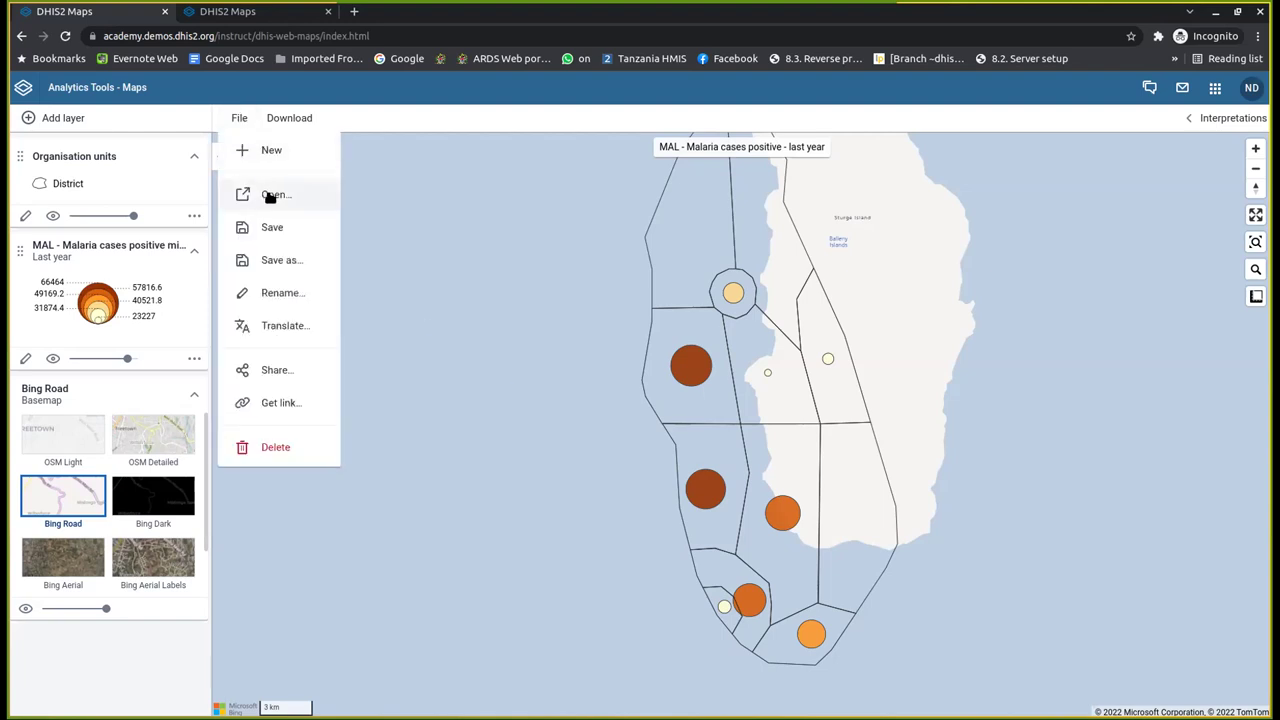
{"action": "left_click", "coordinate": [268, 194]}
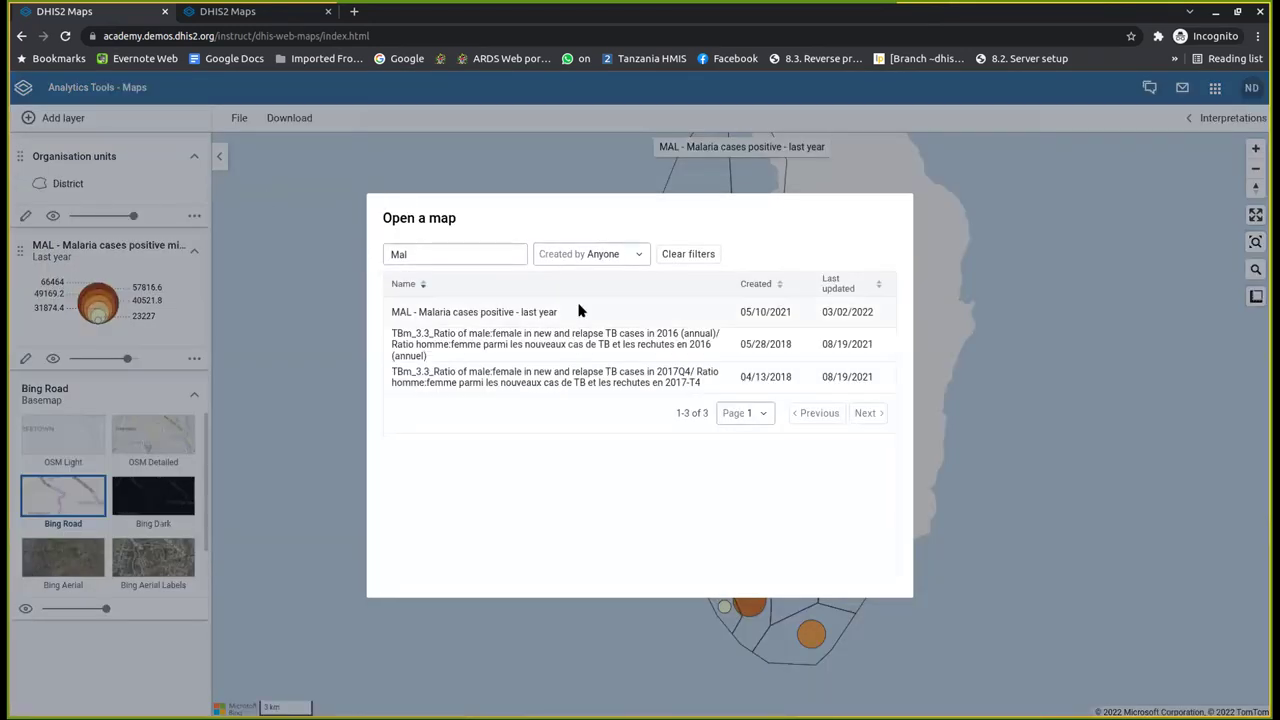
{"action": "left_click", "coordinate": [316, 302]}
- Start a new empty map on OSM Light and show the layer types to add
{"action": "left_click", "coordinate": [239, 118]}
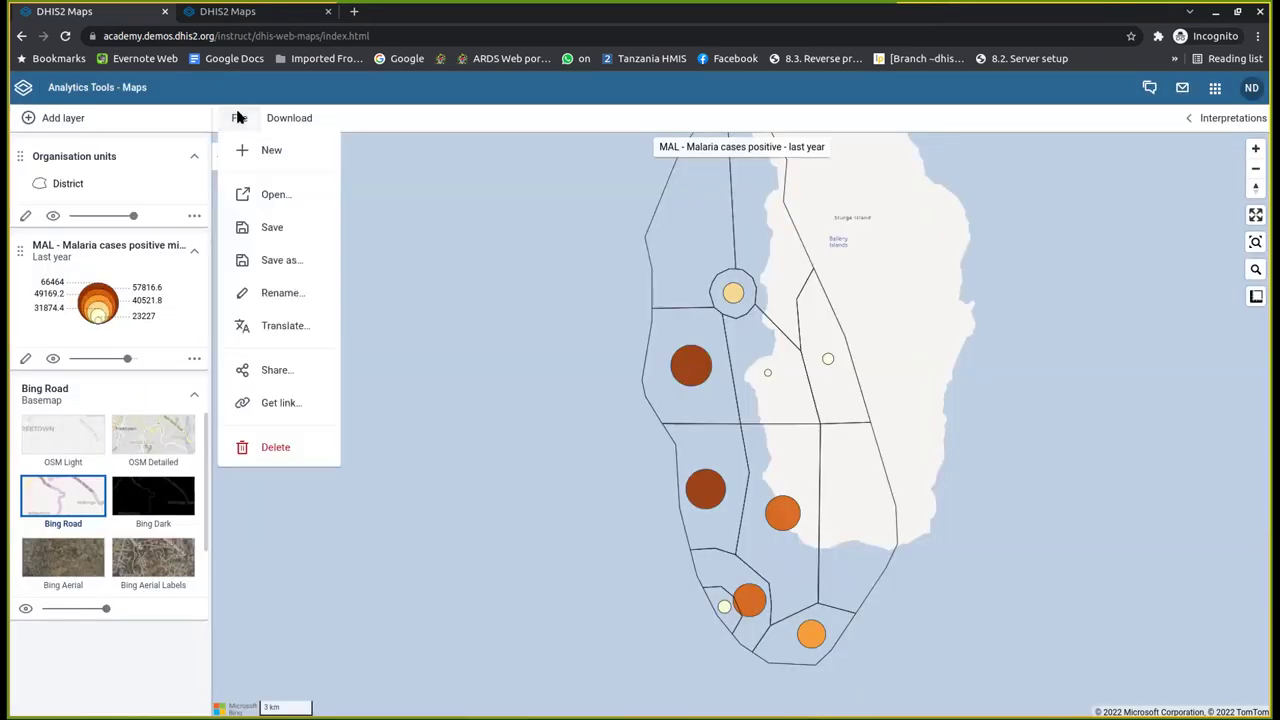
{"action": "left_click", "coordinate": [271, 150]}
{"action": "left_click", "coordinate": [100, 118]}
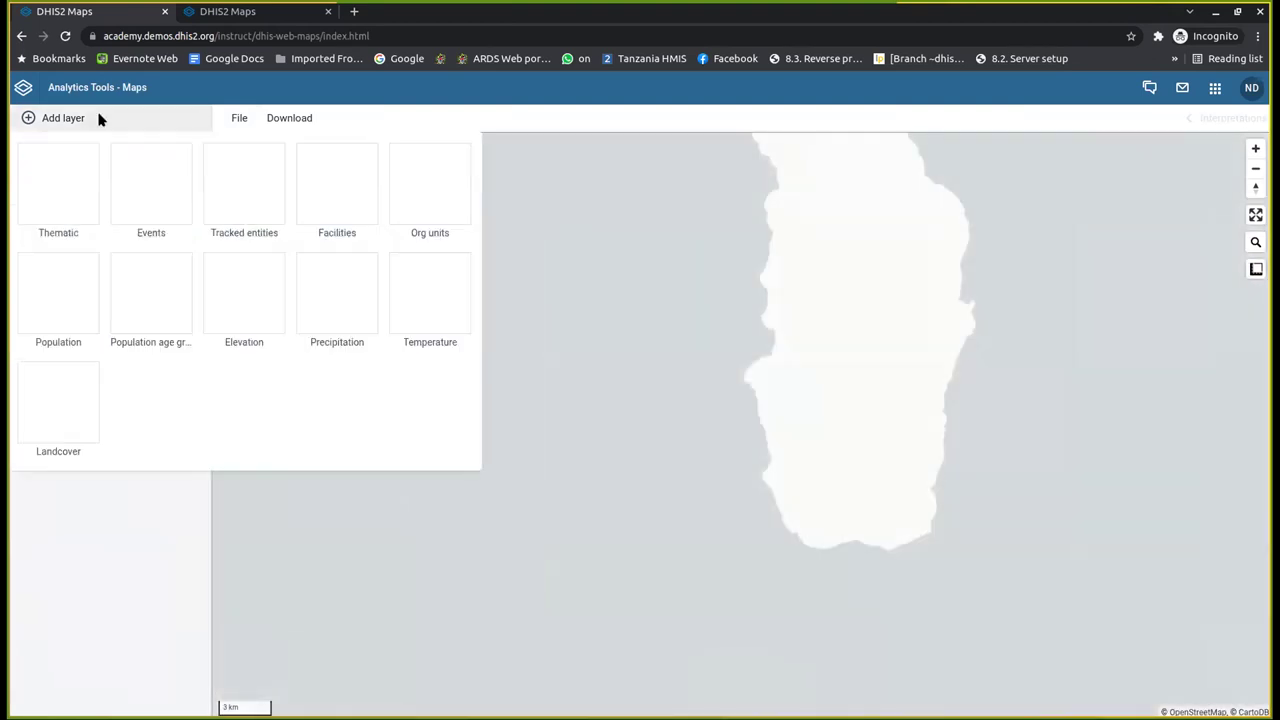
- Create a thematic layer using indicator group Malaria and indicator 'MAL - Malaria cases positive microscopy'
{"action": "left_click", "coordinate": [65, 200]}
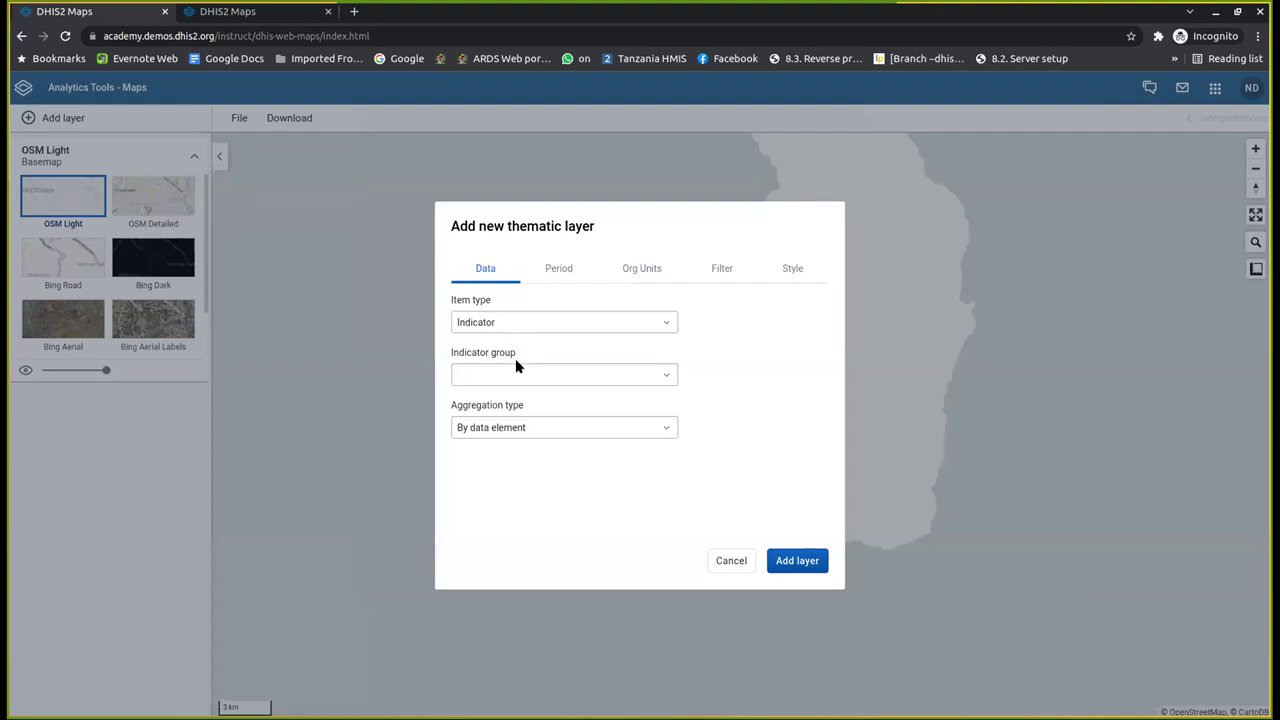
{"action": "left_click", "coordinate": [490, 375]}
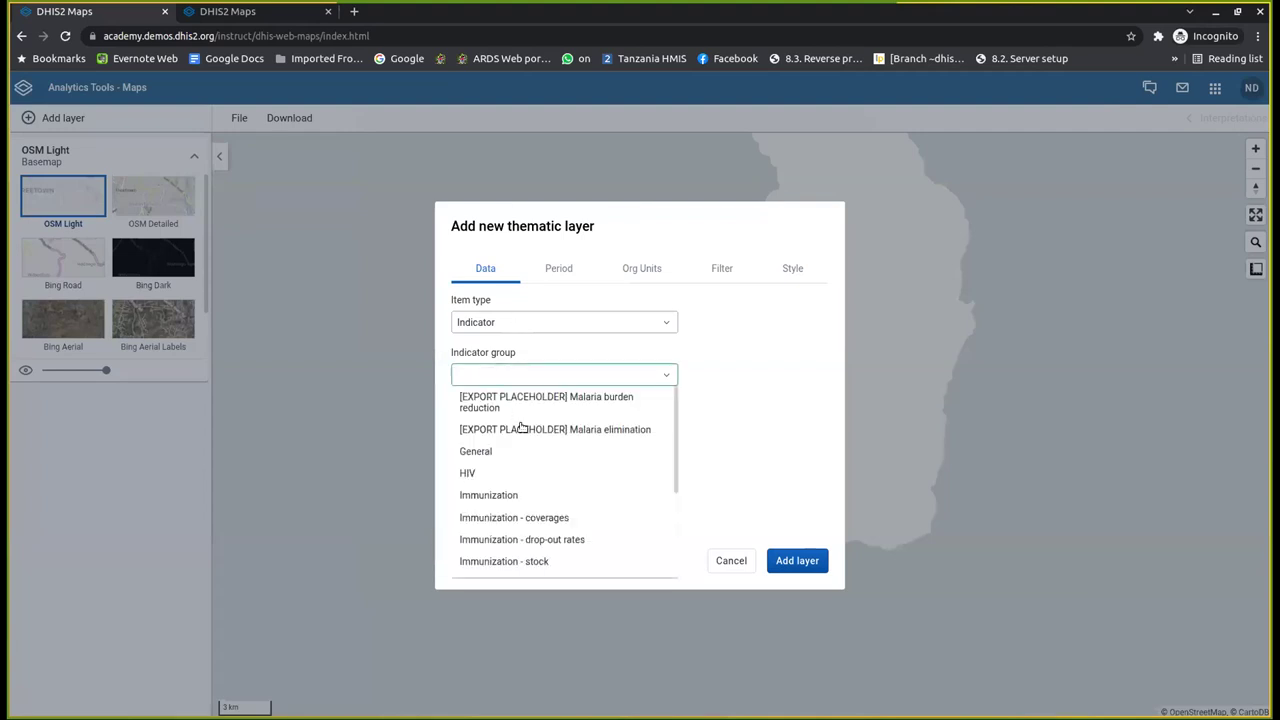
{"action": "scroll", "coordinate": [524, 450], "scroll_direction": "down", "scroll_amount": 2}
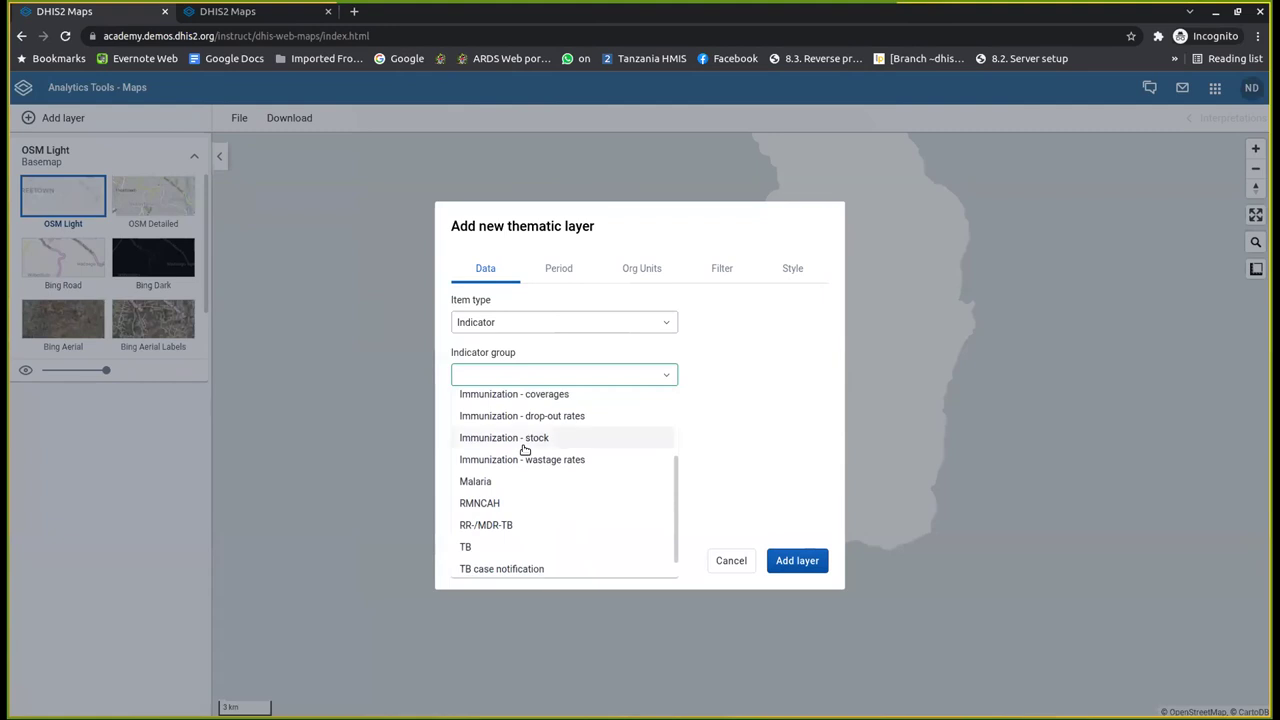
{"action": "left_click", "coordinate": [492, 483]}
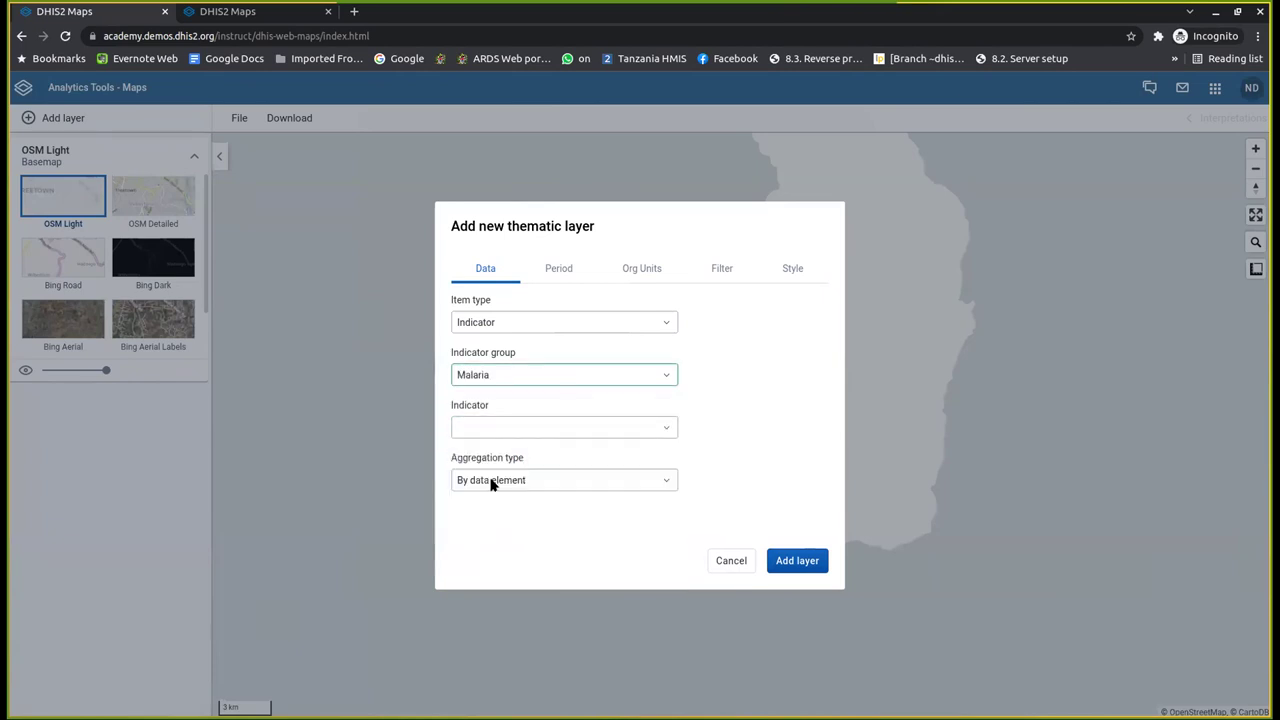
{"action": "left_click", "coordinate": [528, 428]}
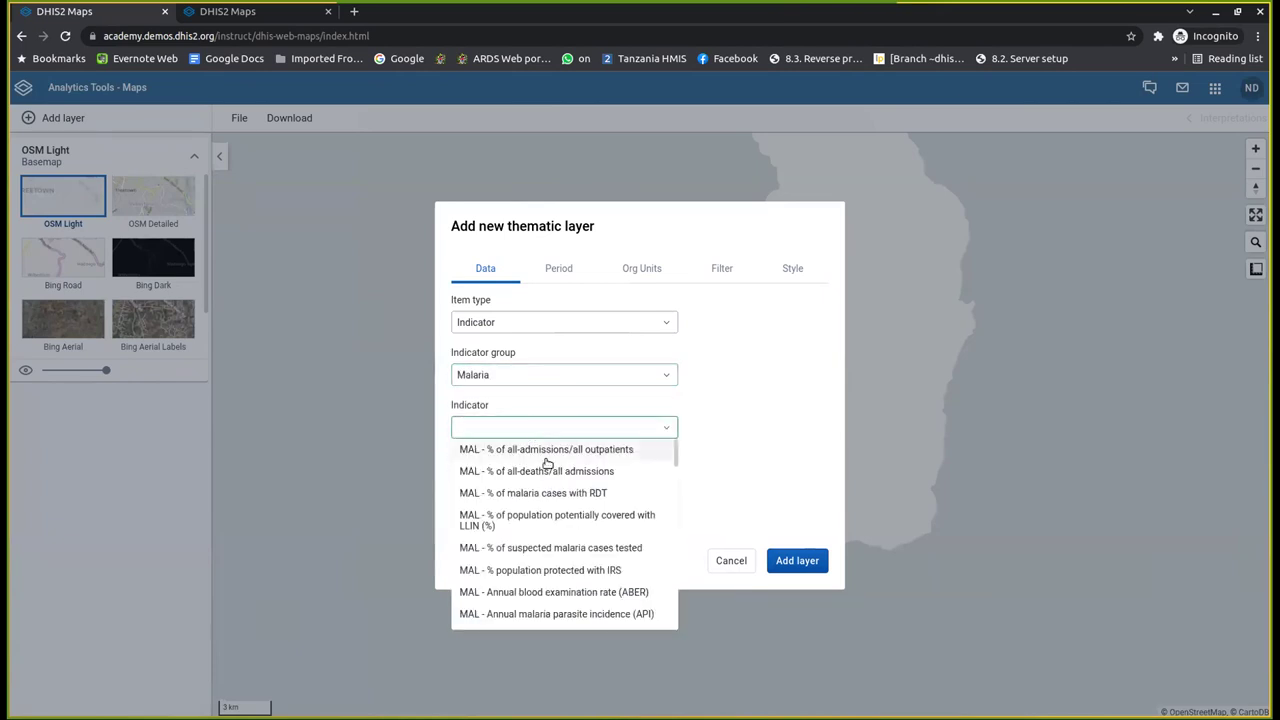
{"action": "scroll", "coordinate": [551, 491], "scroll_direction": "down", "scroll_amount": 3}
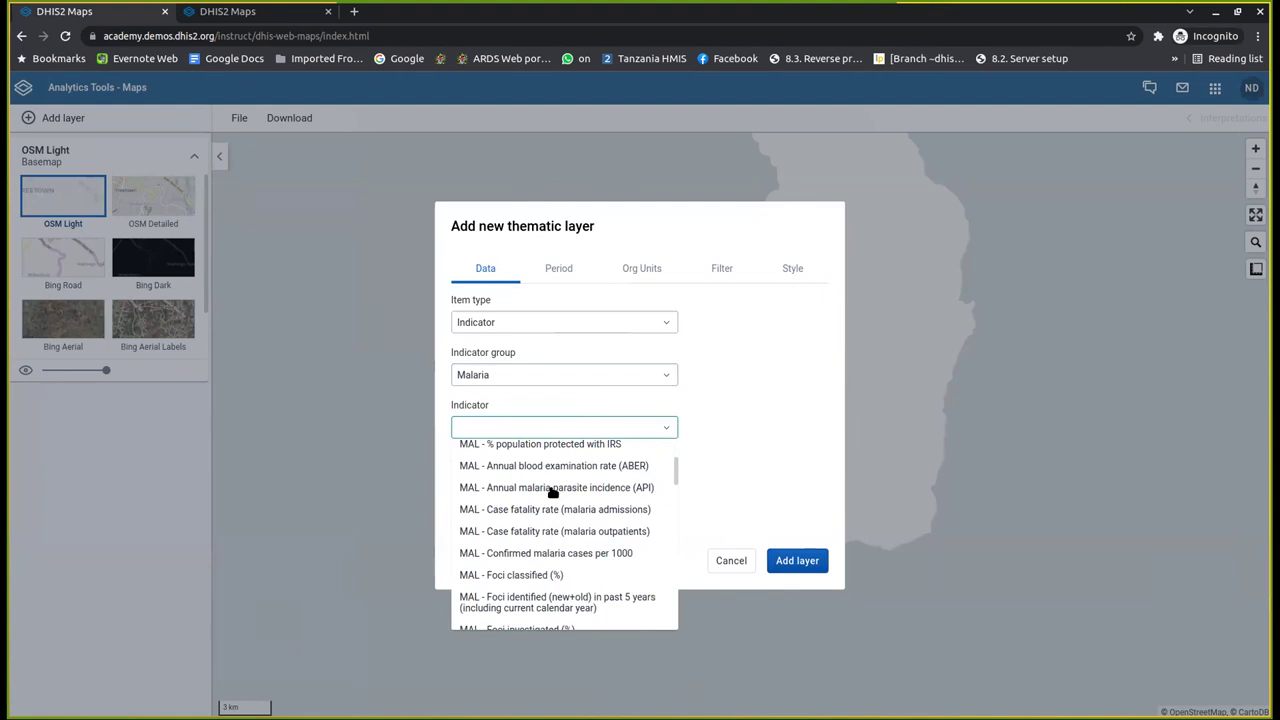
{"action": "scroll", "coordinate": [552, 491], "scroll_direction": "down", "scroll_amount": 5}
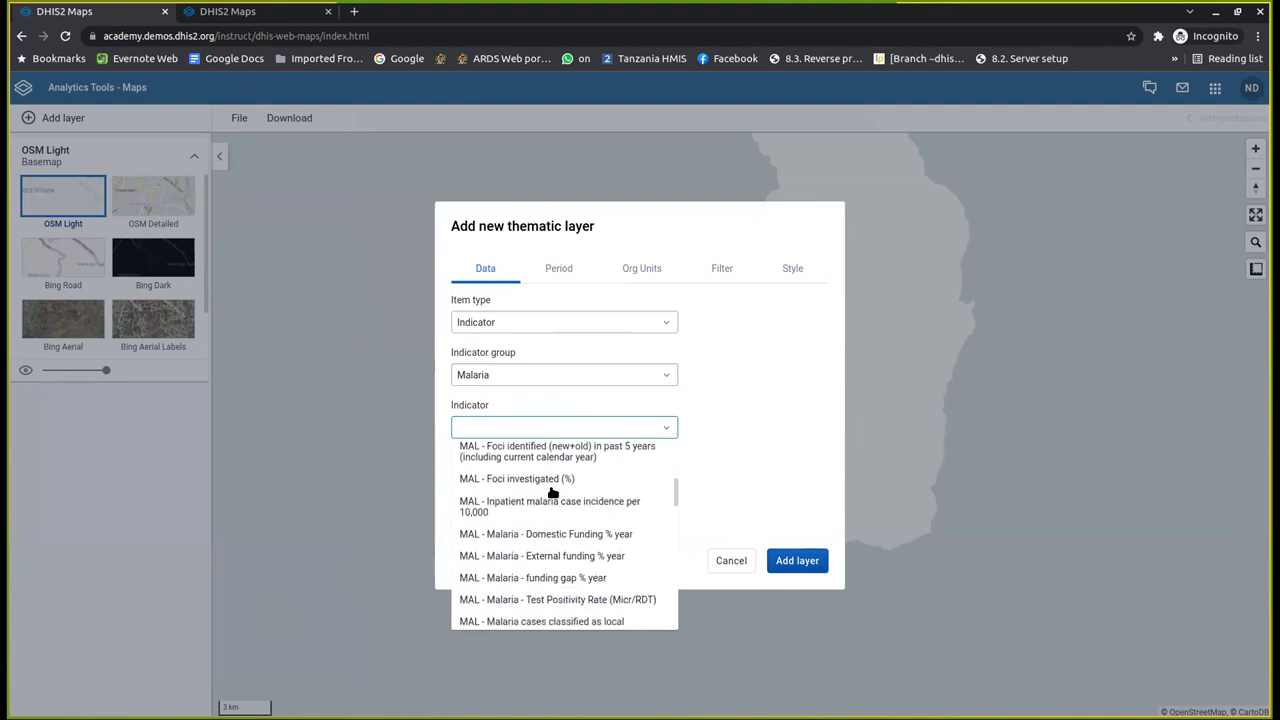
{"action": "scroll", "coordinate": [552, 491], "scroll_direction": "down", "scroll_amount": 1}
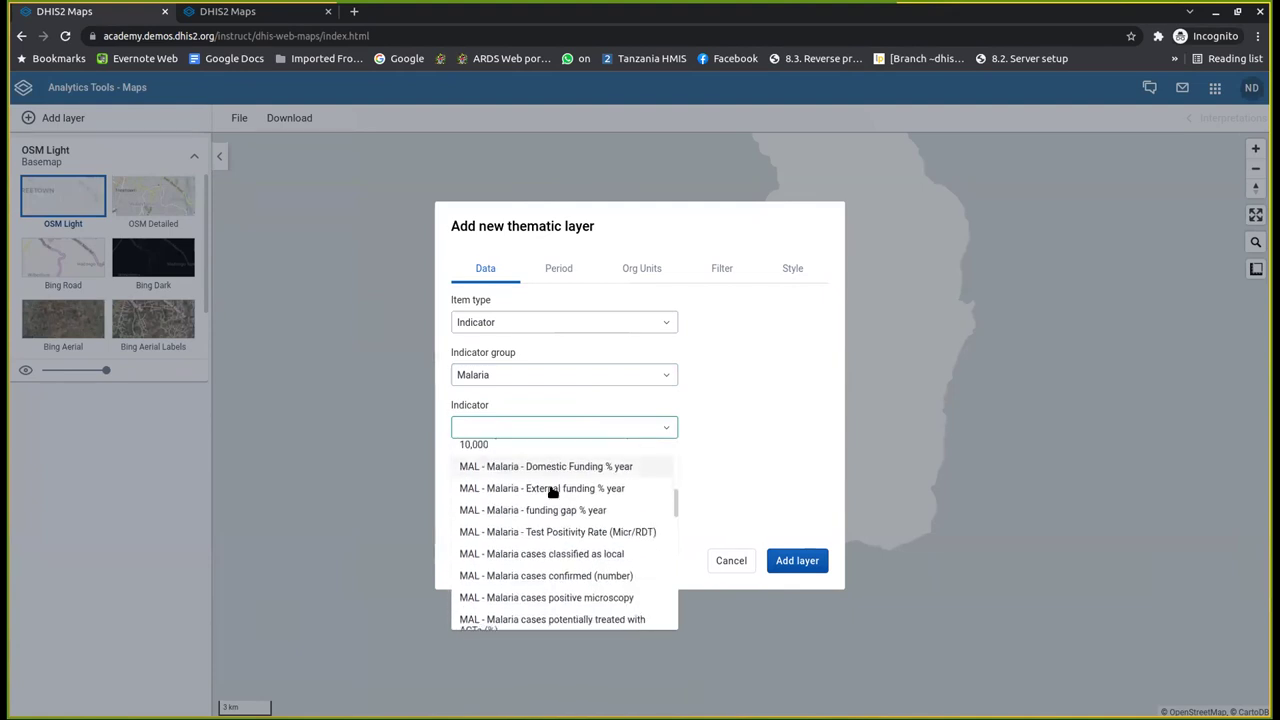
{"action": "scroll", "coordinate": [552, 491], "scroll_direction": "down", "scroll_amount": 2}
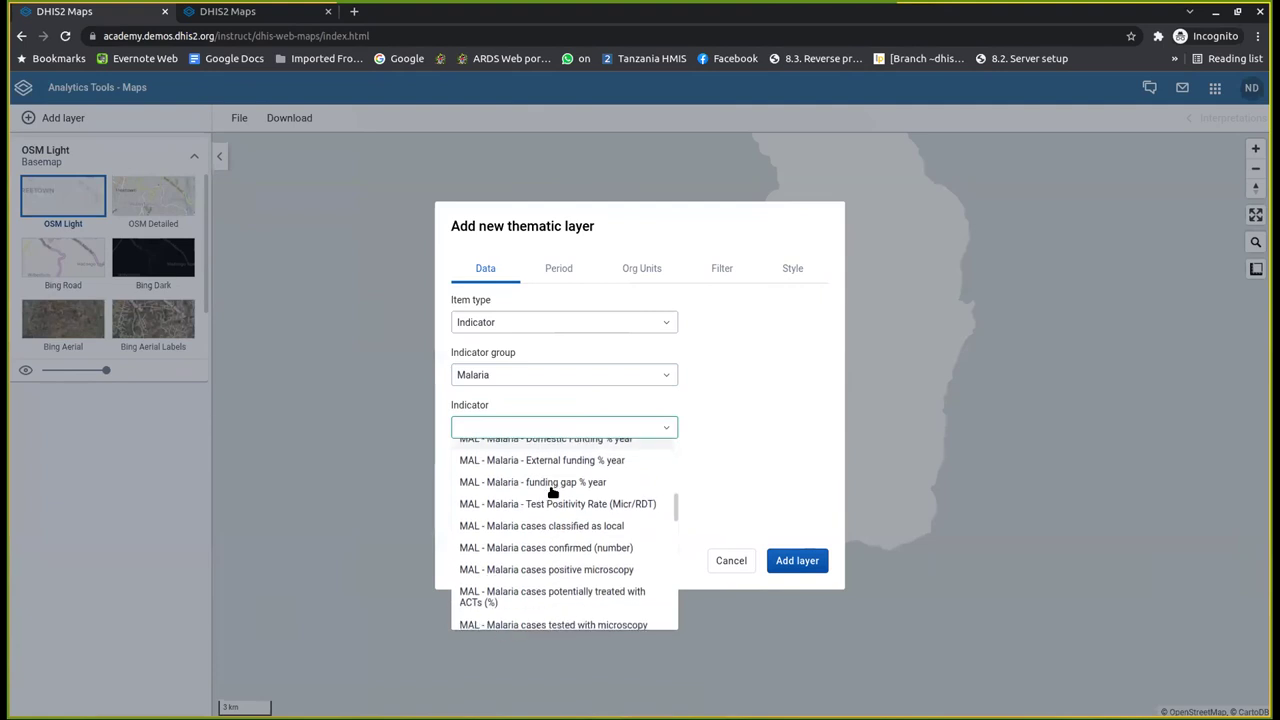
{"action": "left_click", "coordinate": [585, 572]}
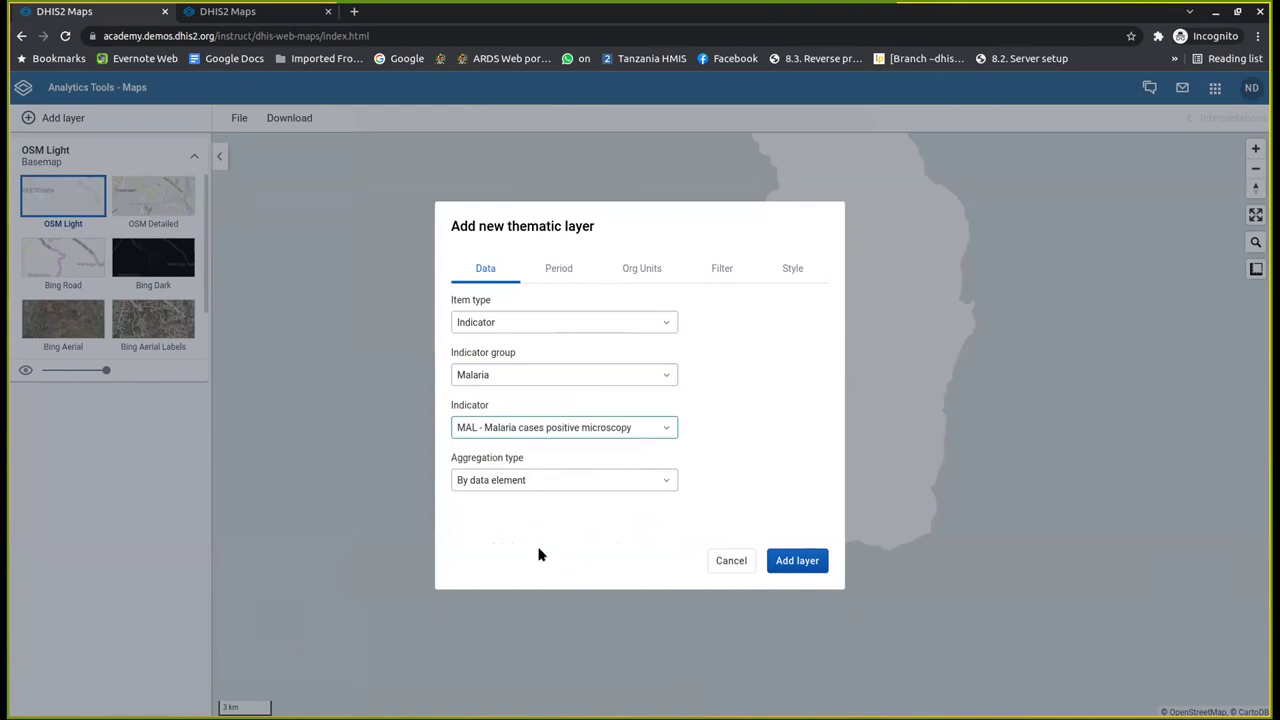
- Keep period Last year and select Trainingland at District level instead of Region
{"action": "left_click", "coordinate": [558, 269]}
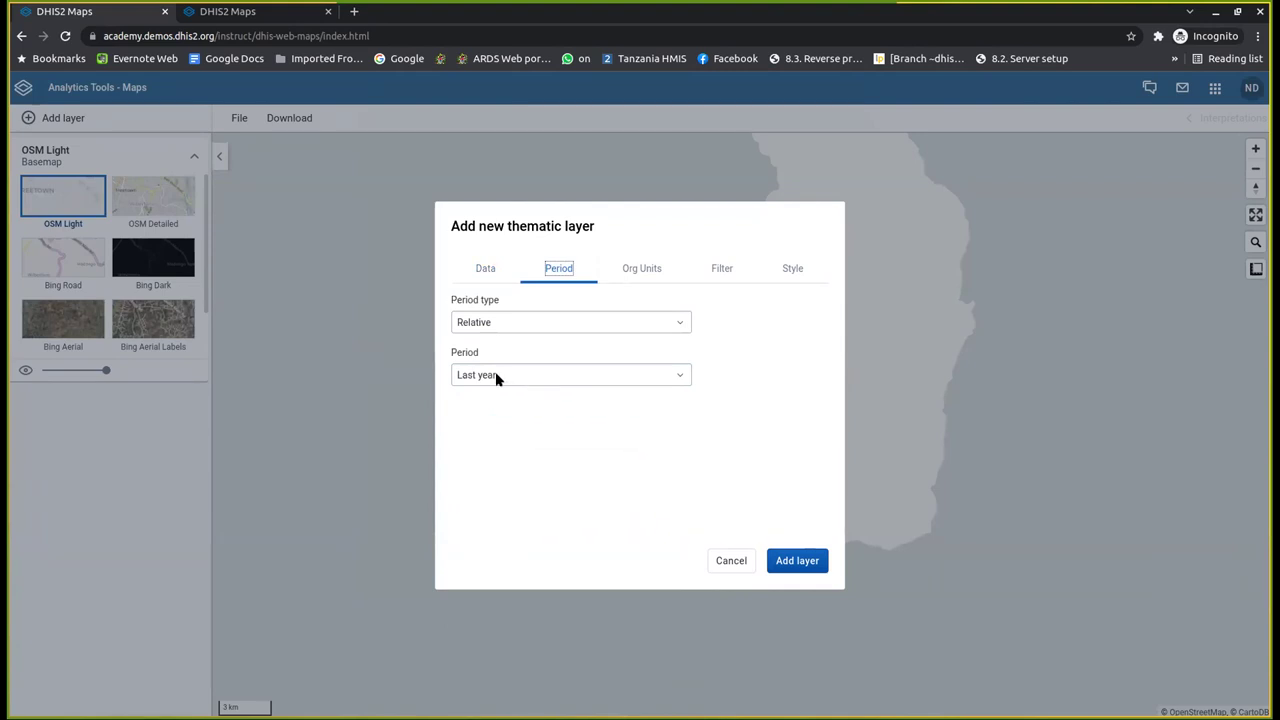
{"action": "left_click", "coordinate": [643, 270]}
{"action": "left_click", "coordinate": [469, 305]}
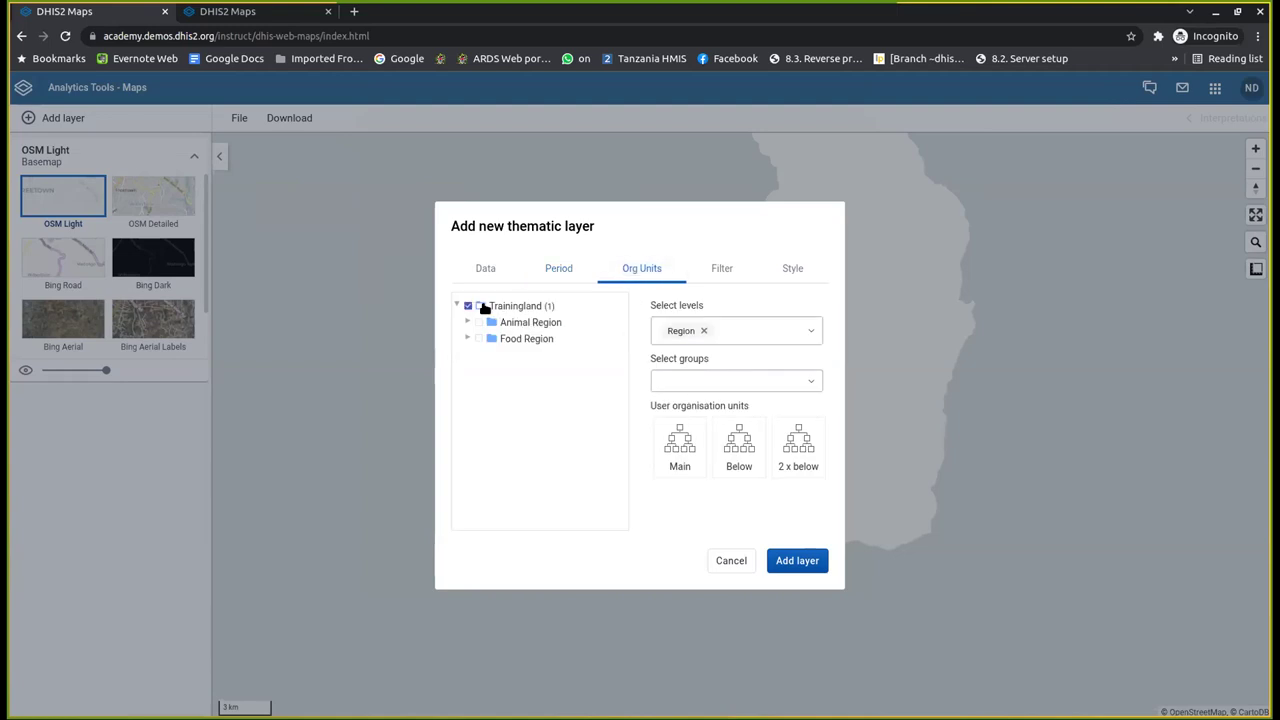
{"action": "left_click", "coordinate": [715, 332]}
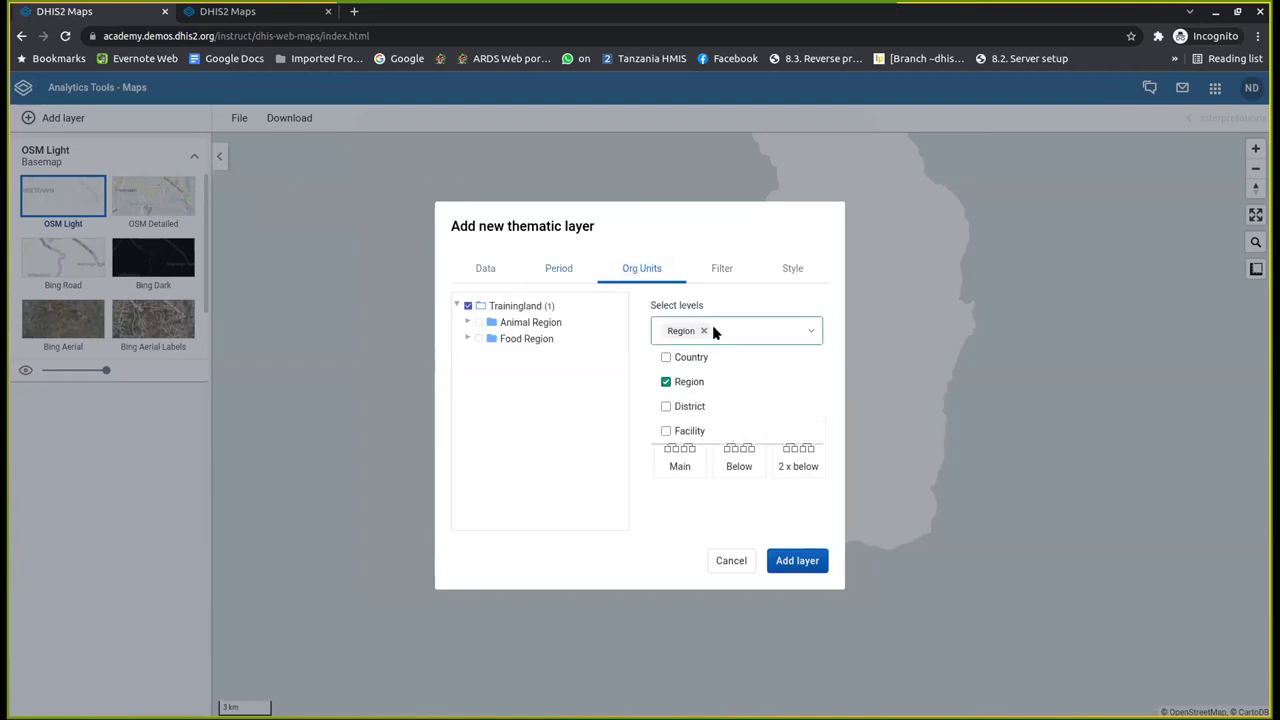
{"action": "left_click", "coordinate": [665, 407]}
{"action": "left_click", "coordinate": [666, 382]}
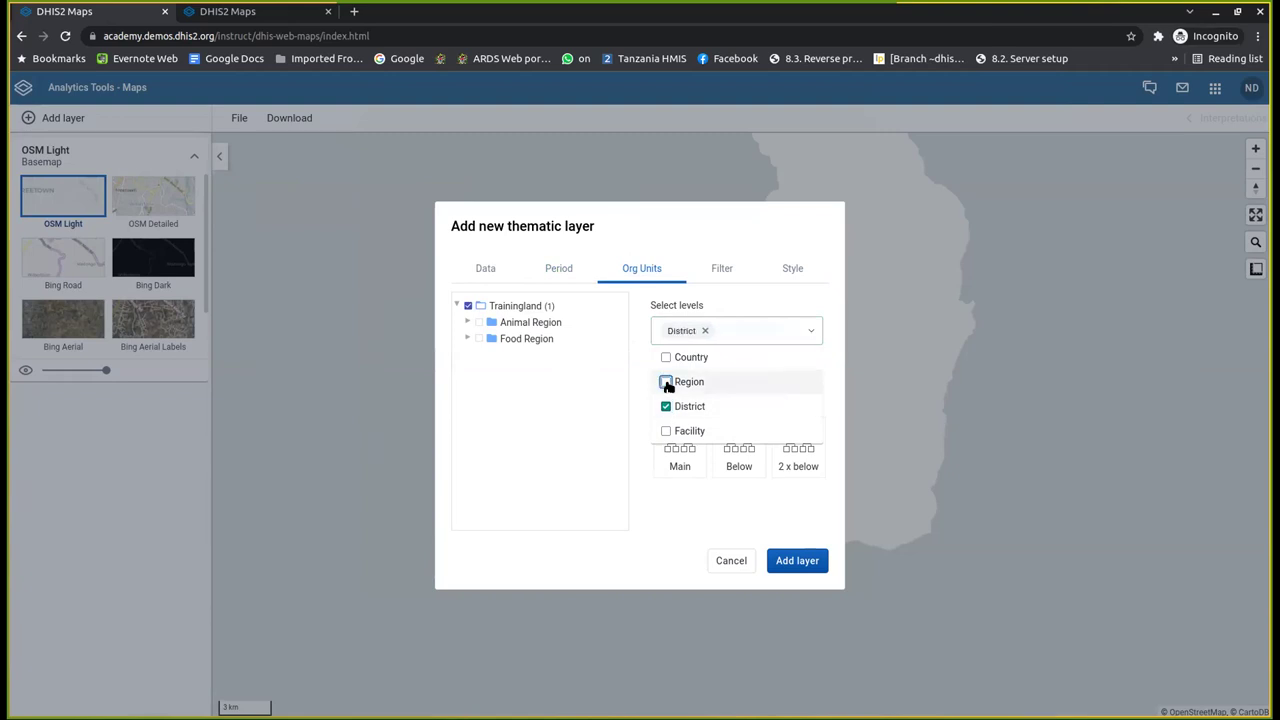
{"action": "left_click", "coordinate": [643, 427]}
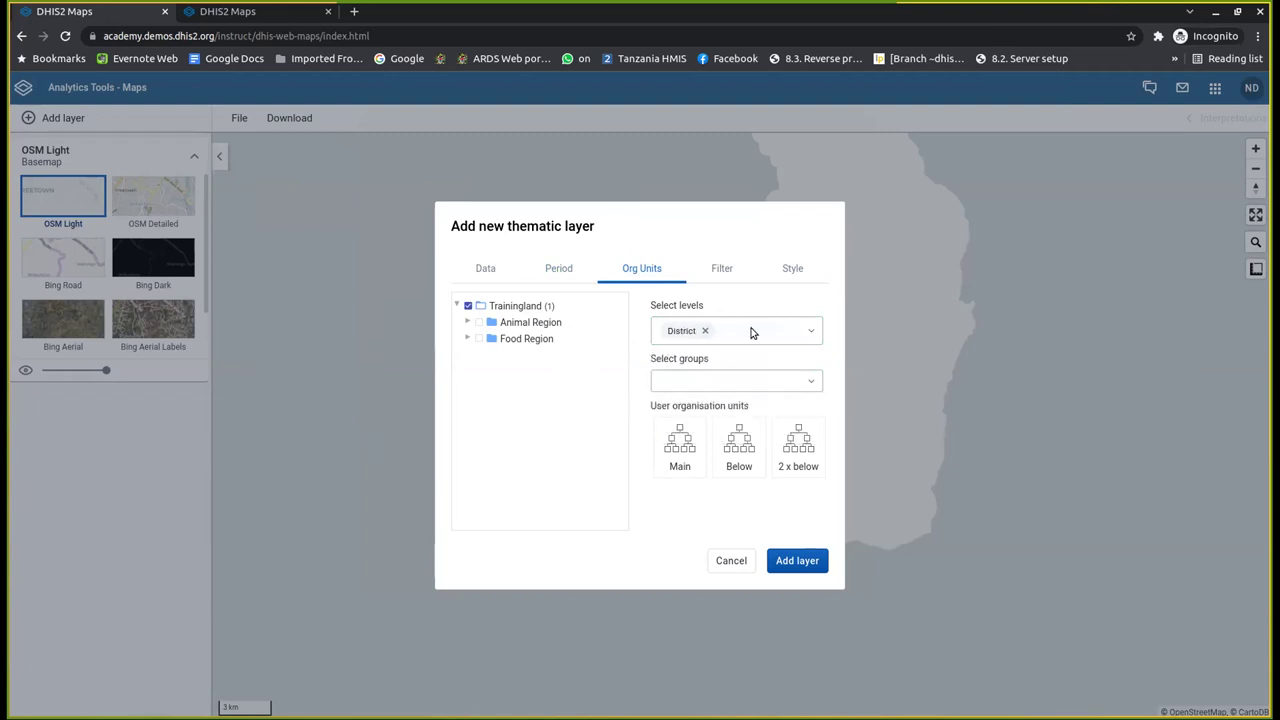
- Style the malaria layer as an orange-ramp bubble map and add it to the map
{"action": "left_click", "coordinate": [792, 270]}
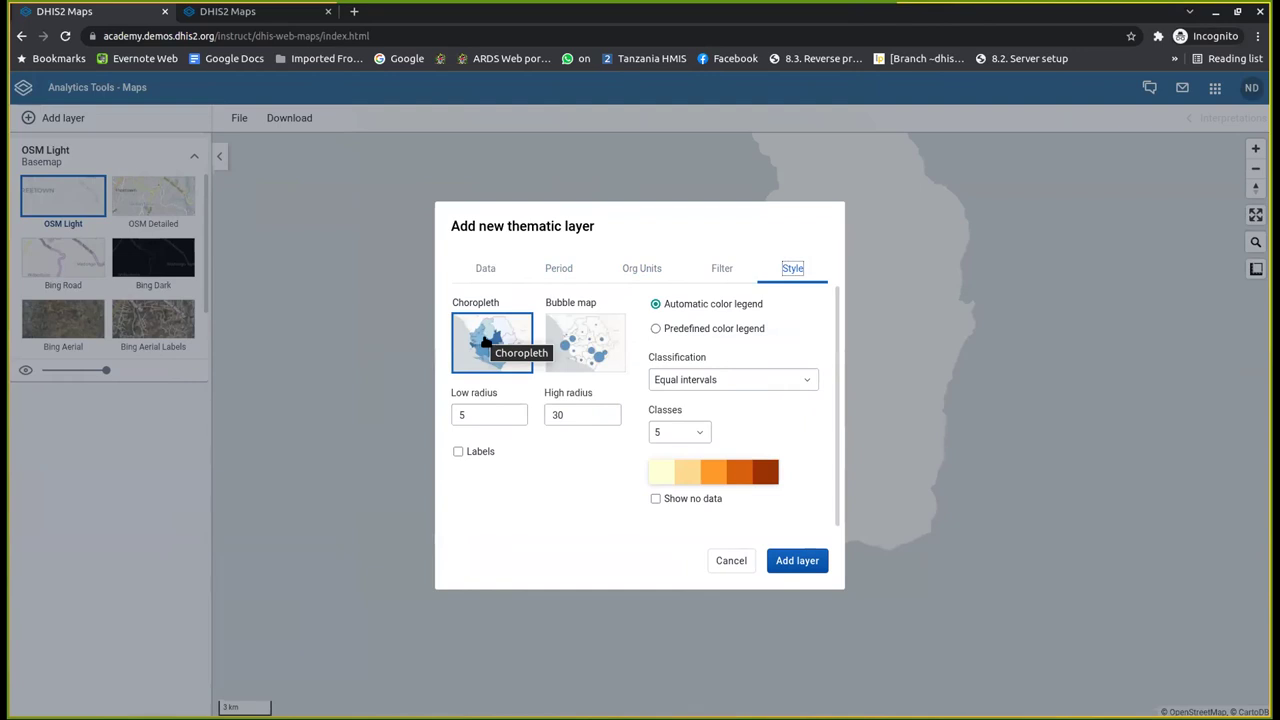
{"action": "left_click", "coordinate": [570, 343]}
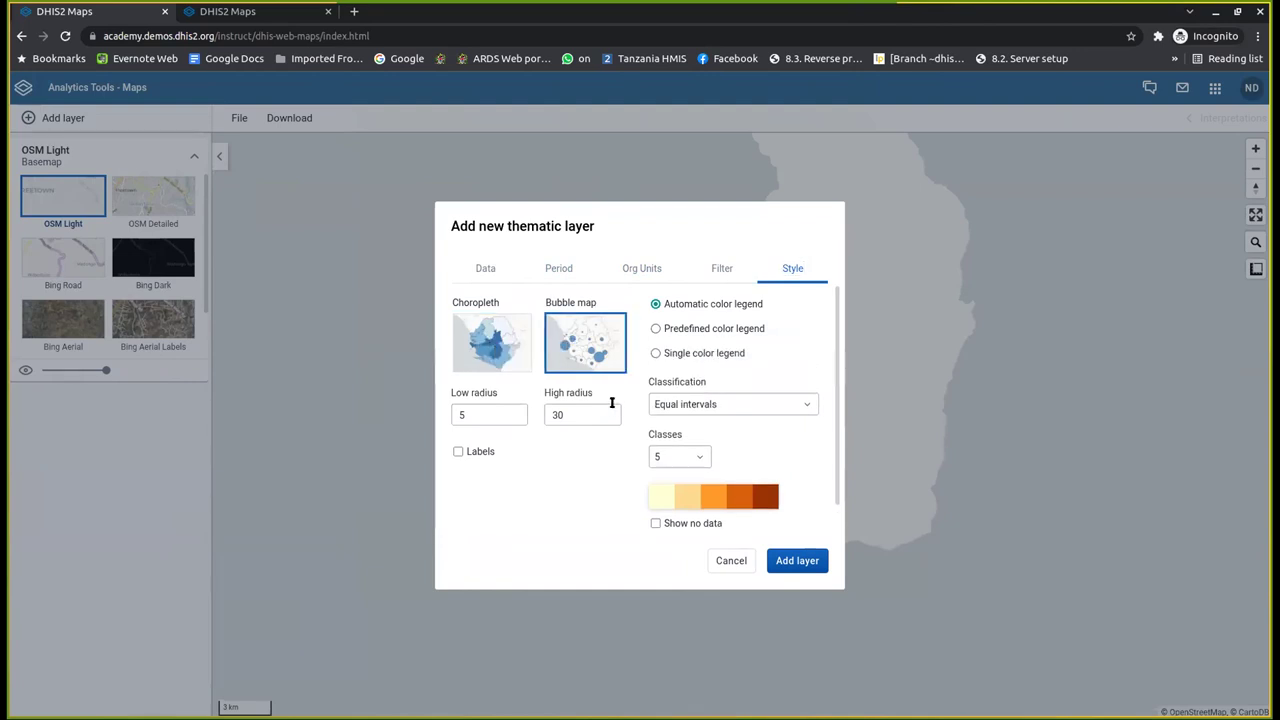
{"action": "left_click", "coordinate": [710, 497]}
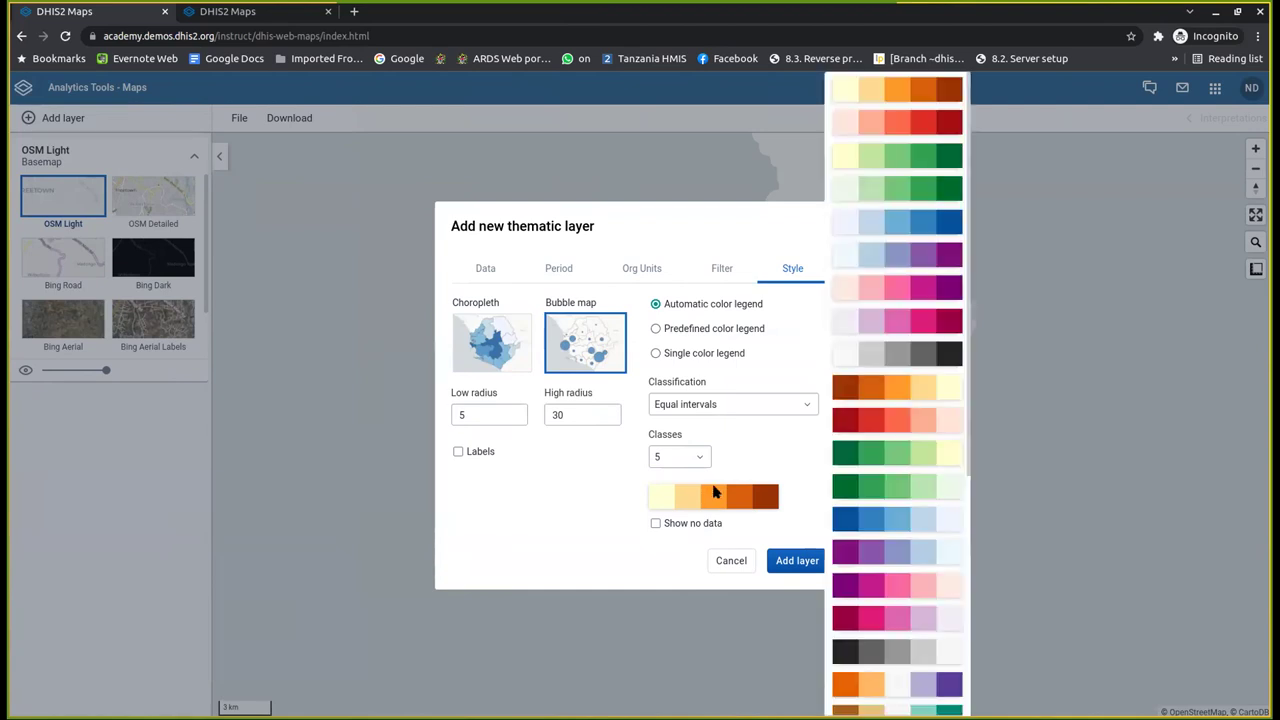
{"action": "left_click", "coordinate": [780, 468]}
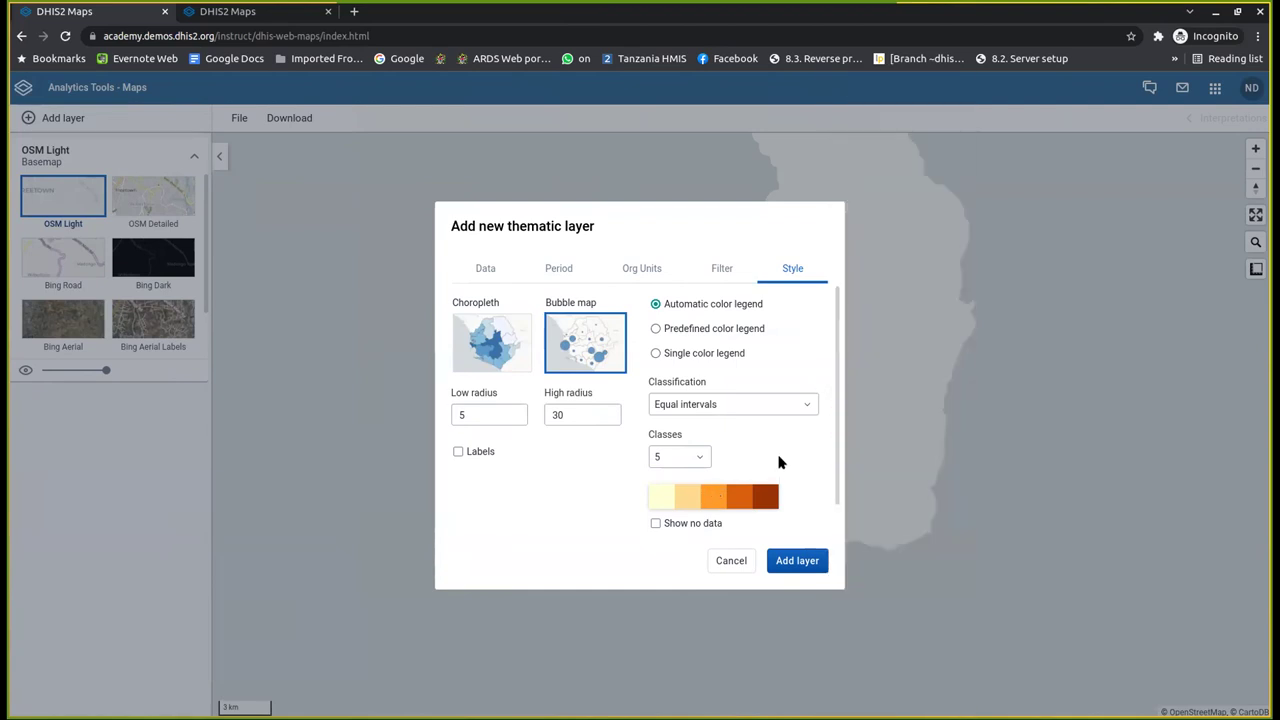
{"action": "left_click", "coordinate": [797, 561]}
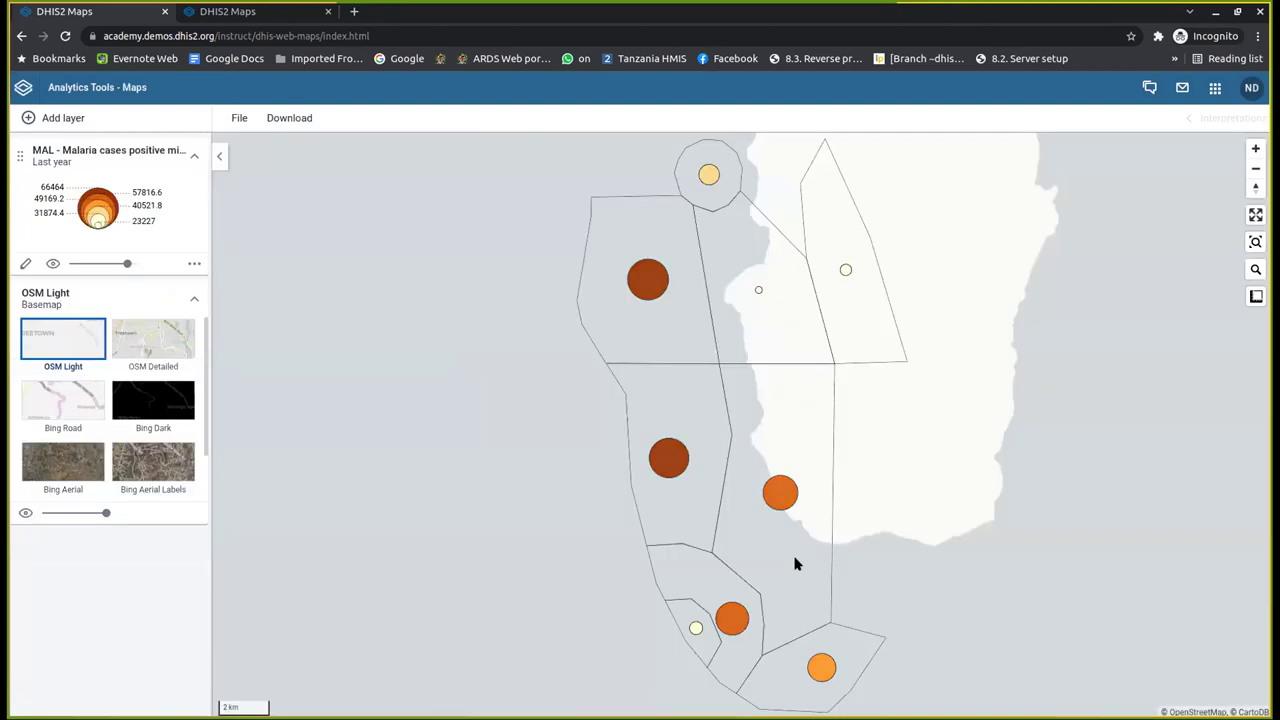